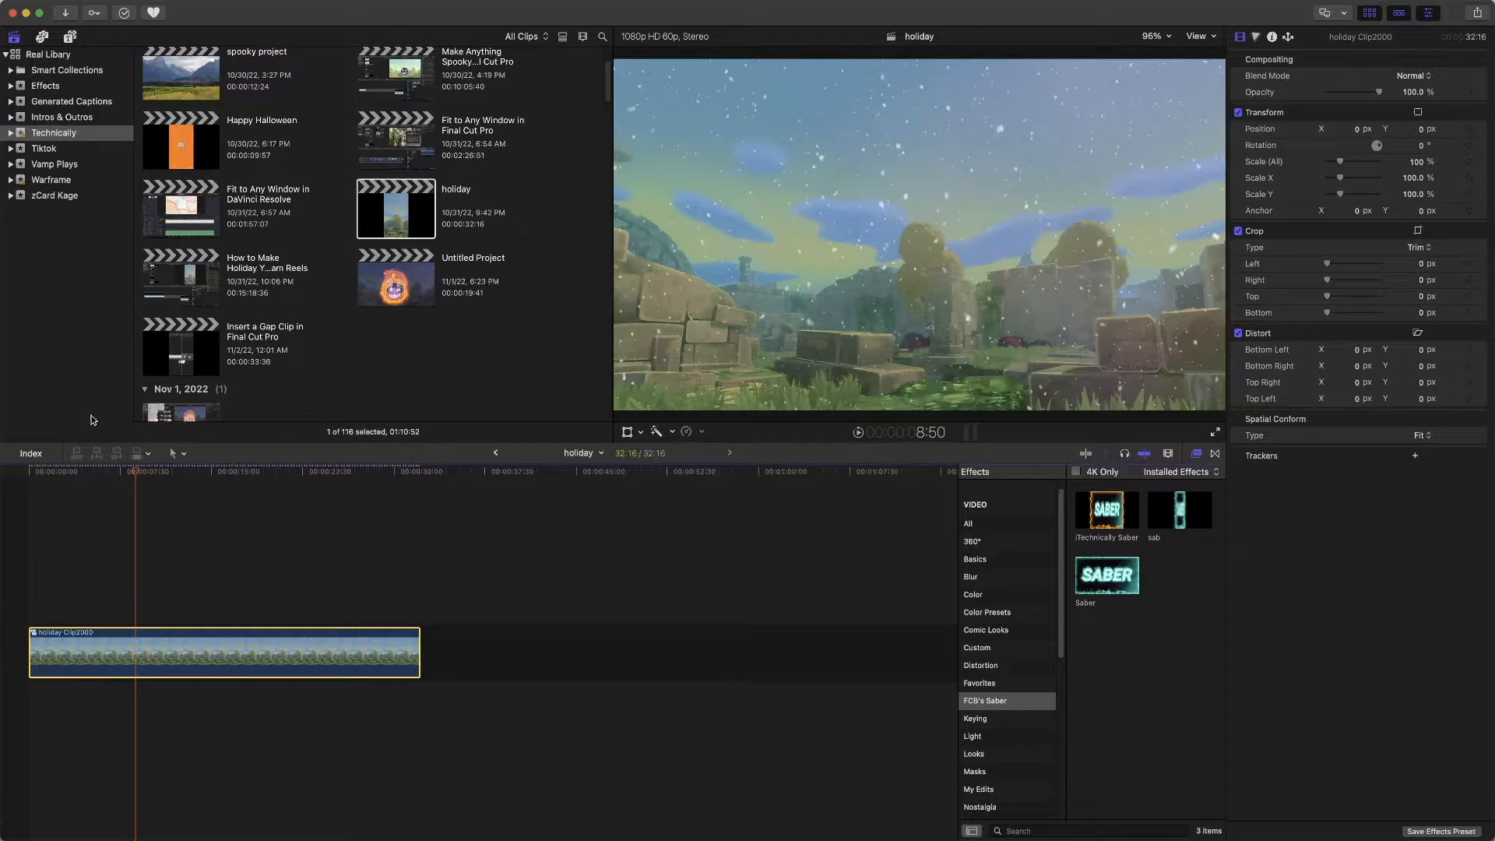
Show the installed titles and place the Fun Sub title above the start of the holiday clip.
key("alt+super+1")
scroll(392, 276, "up", 5)
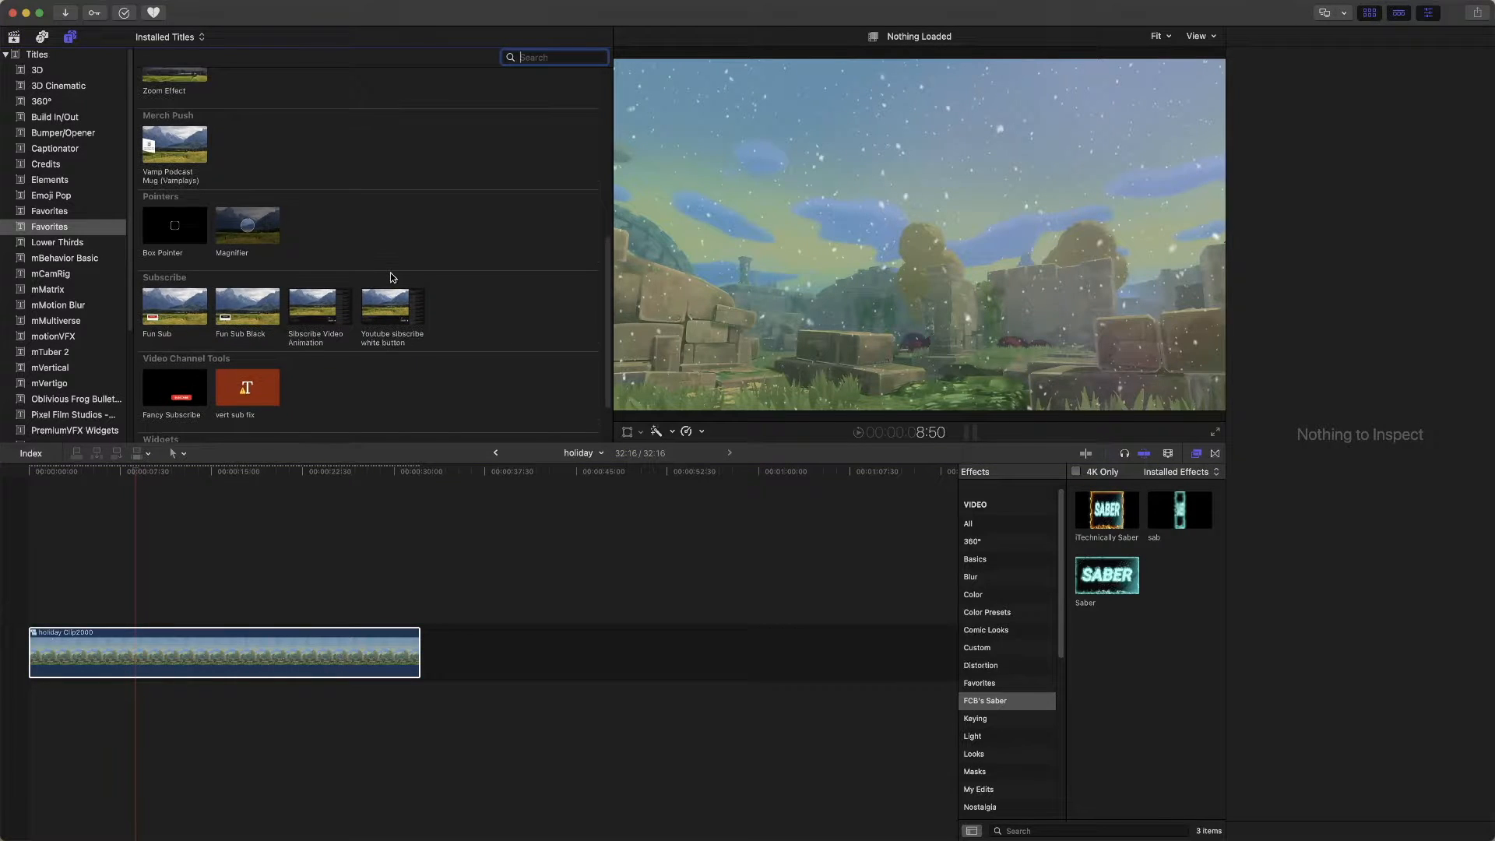
scroll(393, 276, "down", 2)
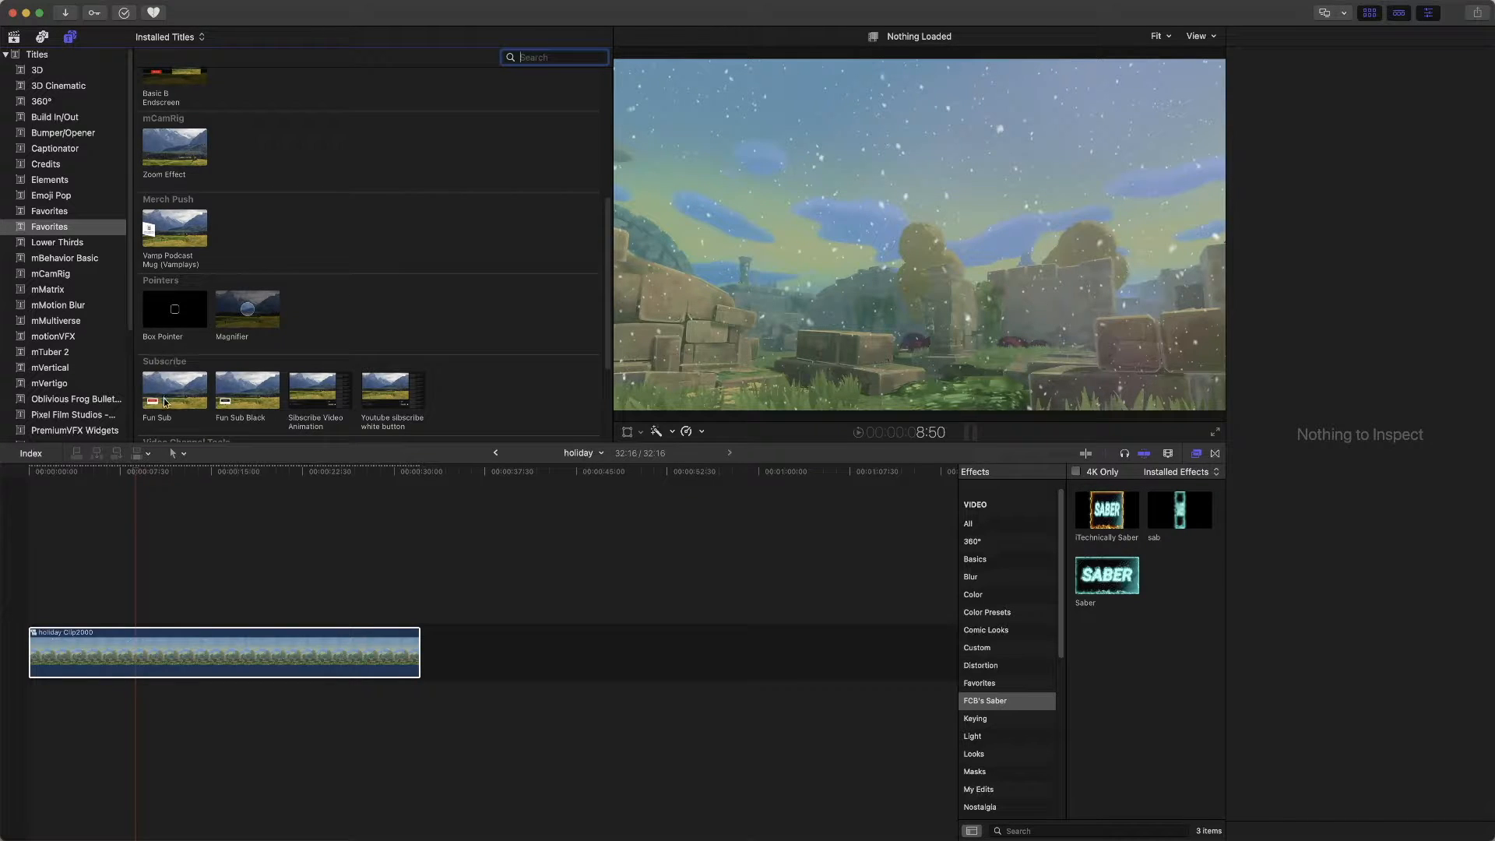
left_click_drag(166, 404, 37, 612)
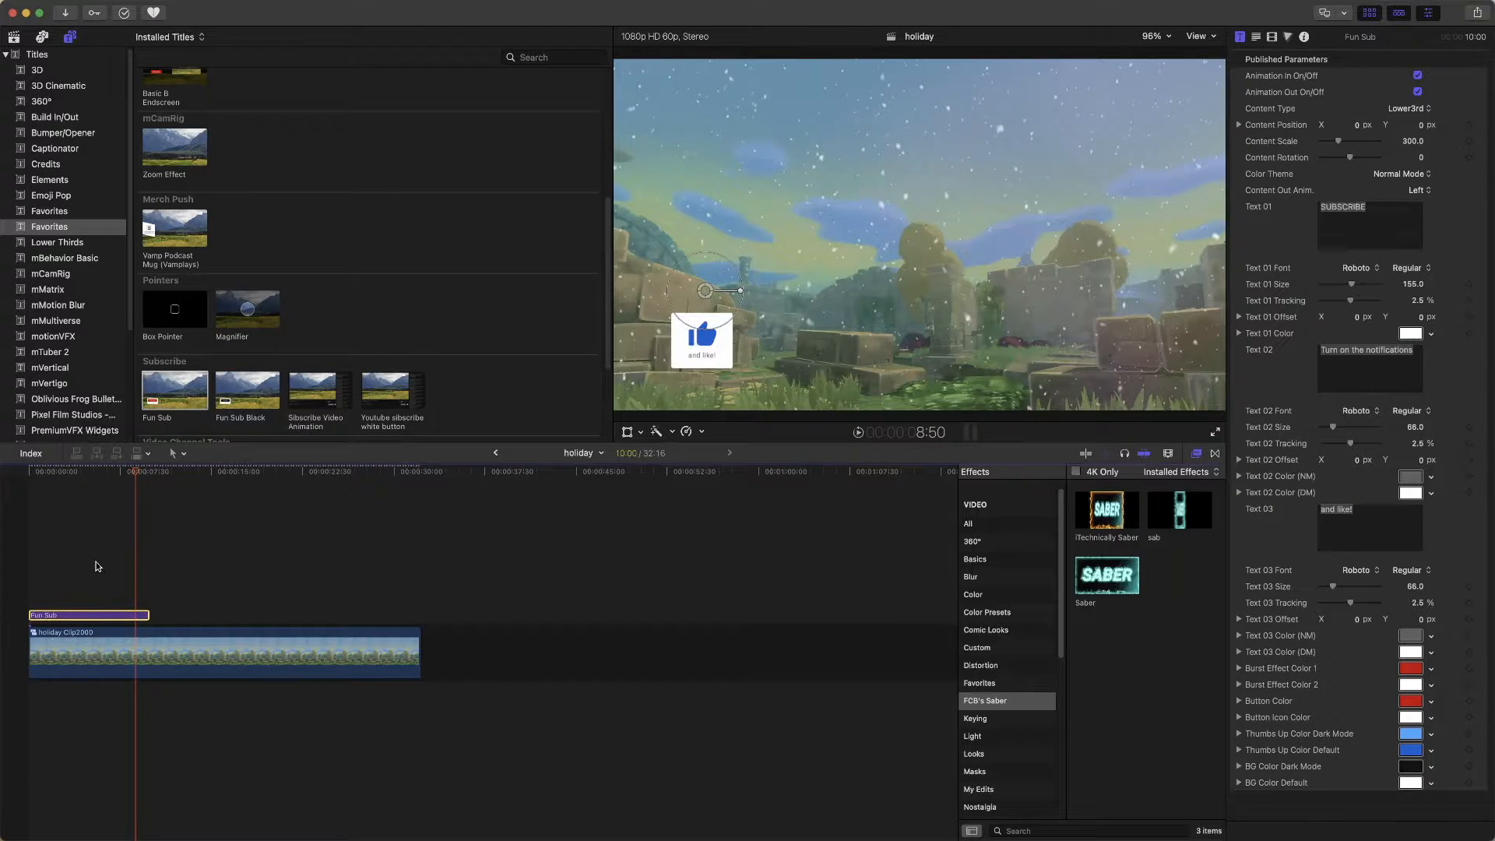
Scrub the playhead back to about 3:24 to preview the Fun Sub title's subscribe button.
left_click_drag(136, 475, 69, 477)
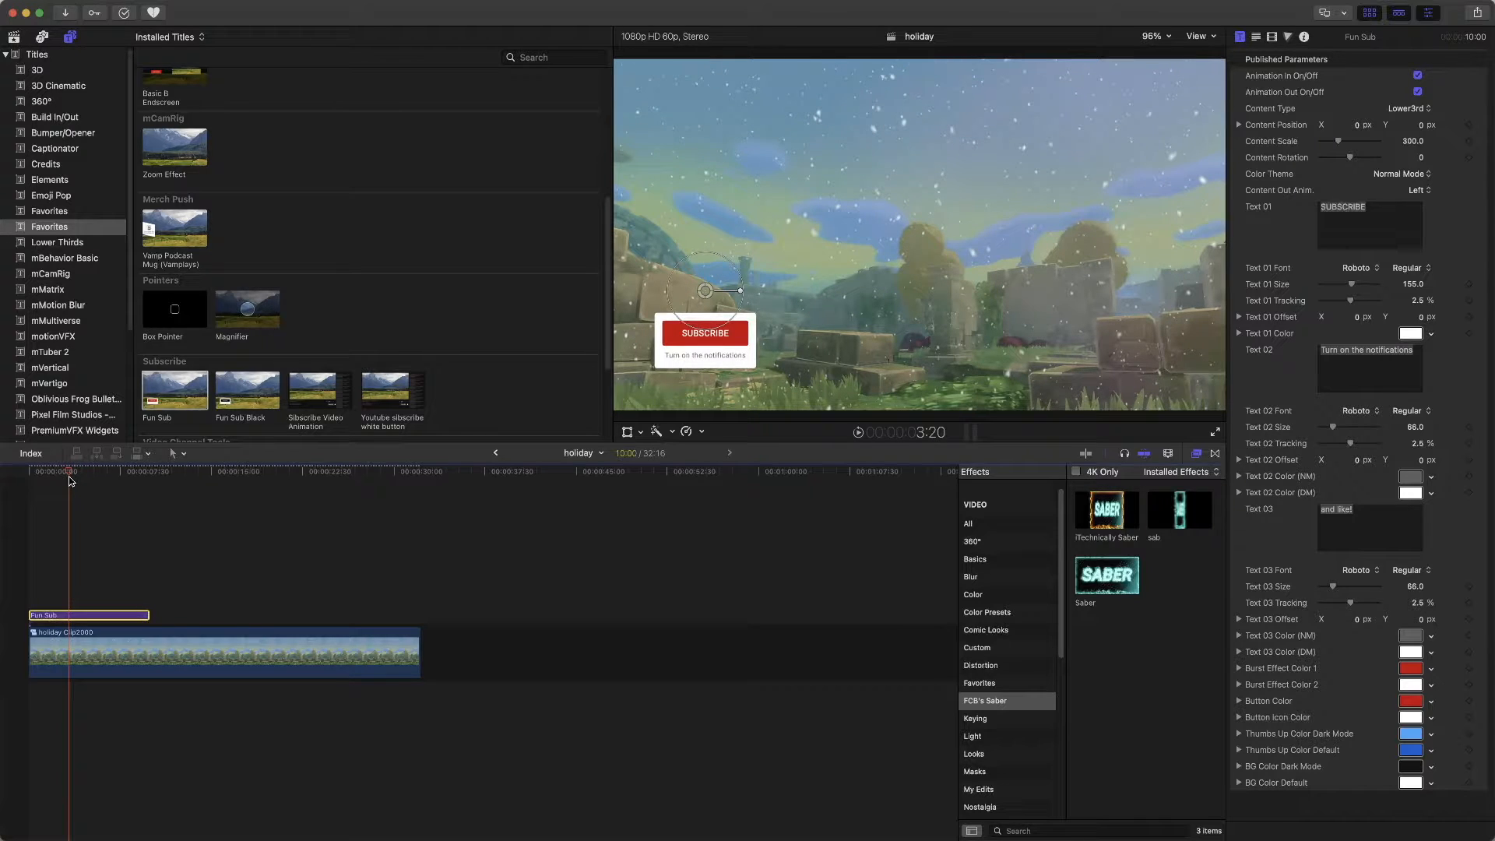
left_click_drag(69, 481, 69, 479)
left_click_drag(69, 474, 70, 473)
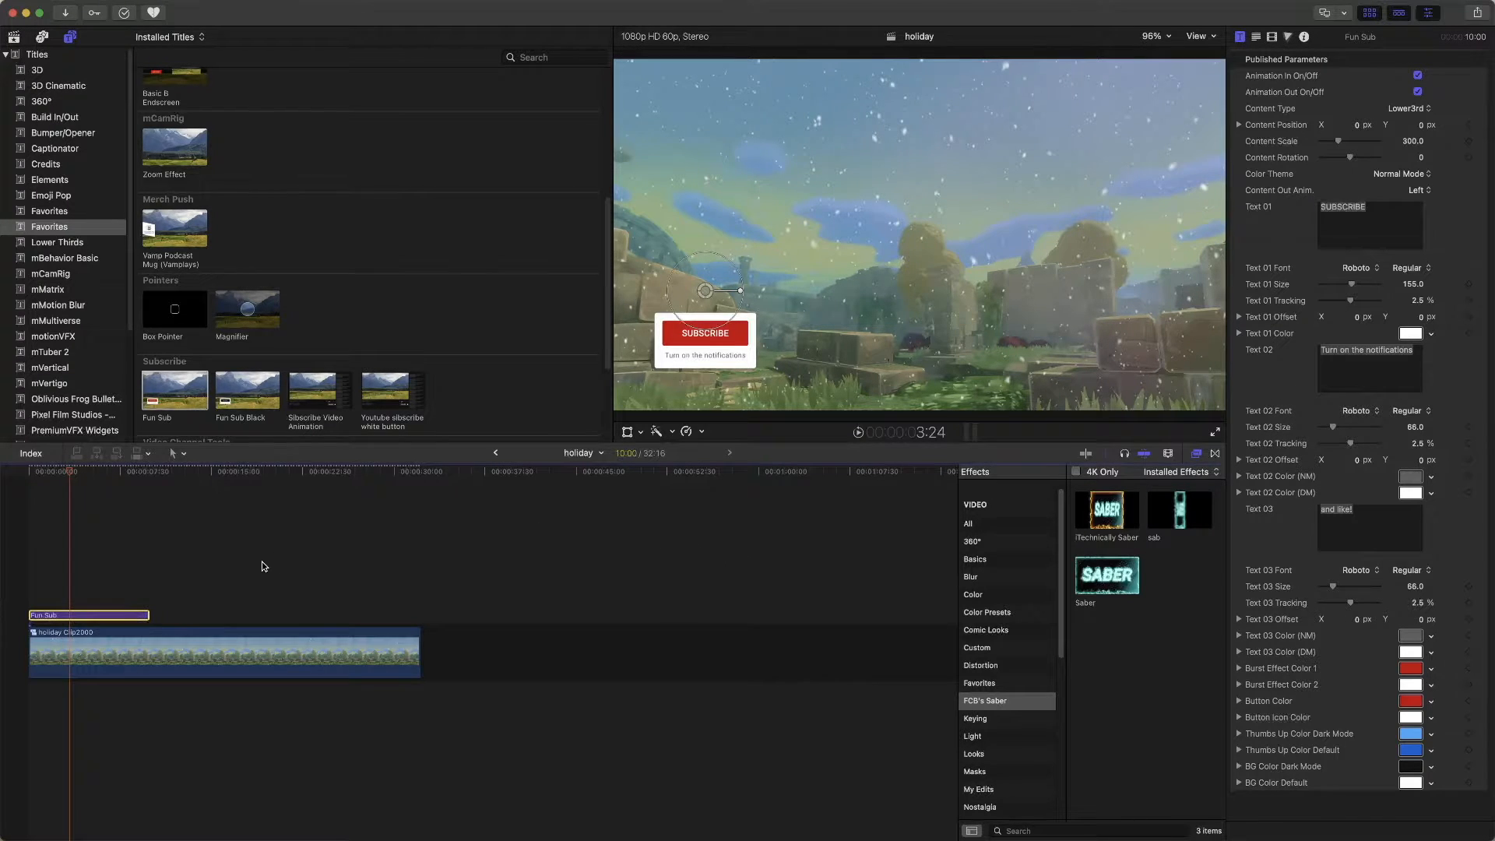
Delete the Fun Sub title from the timeline.
right_click(102, 616)
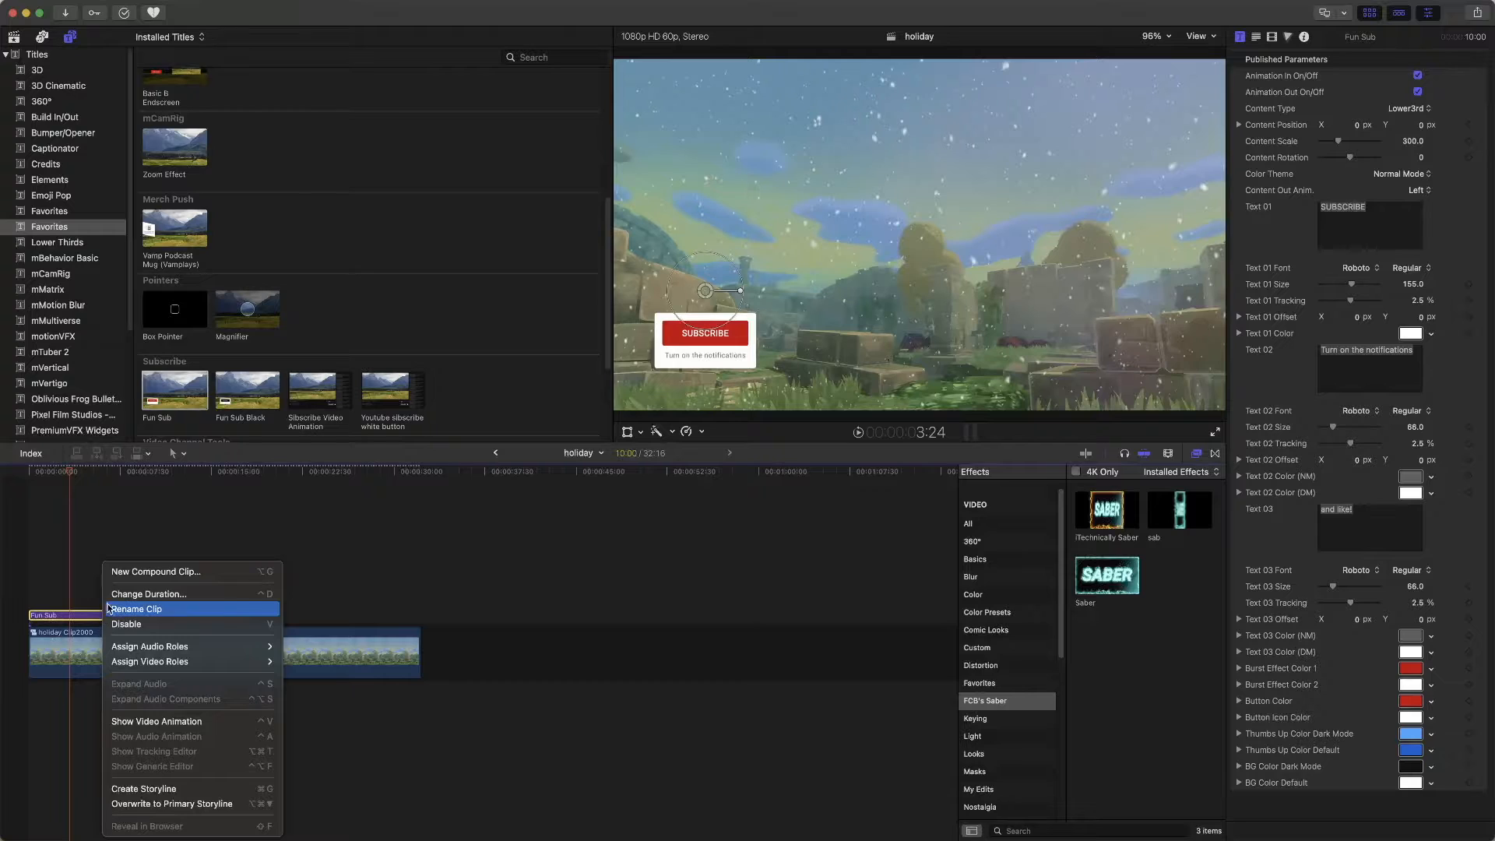
left_click(70, 555)
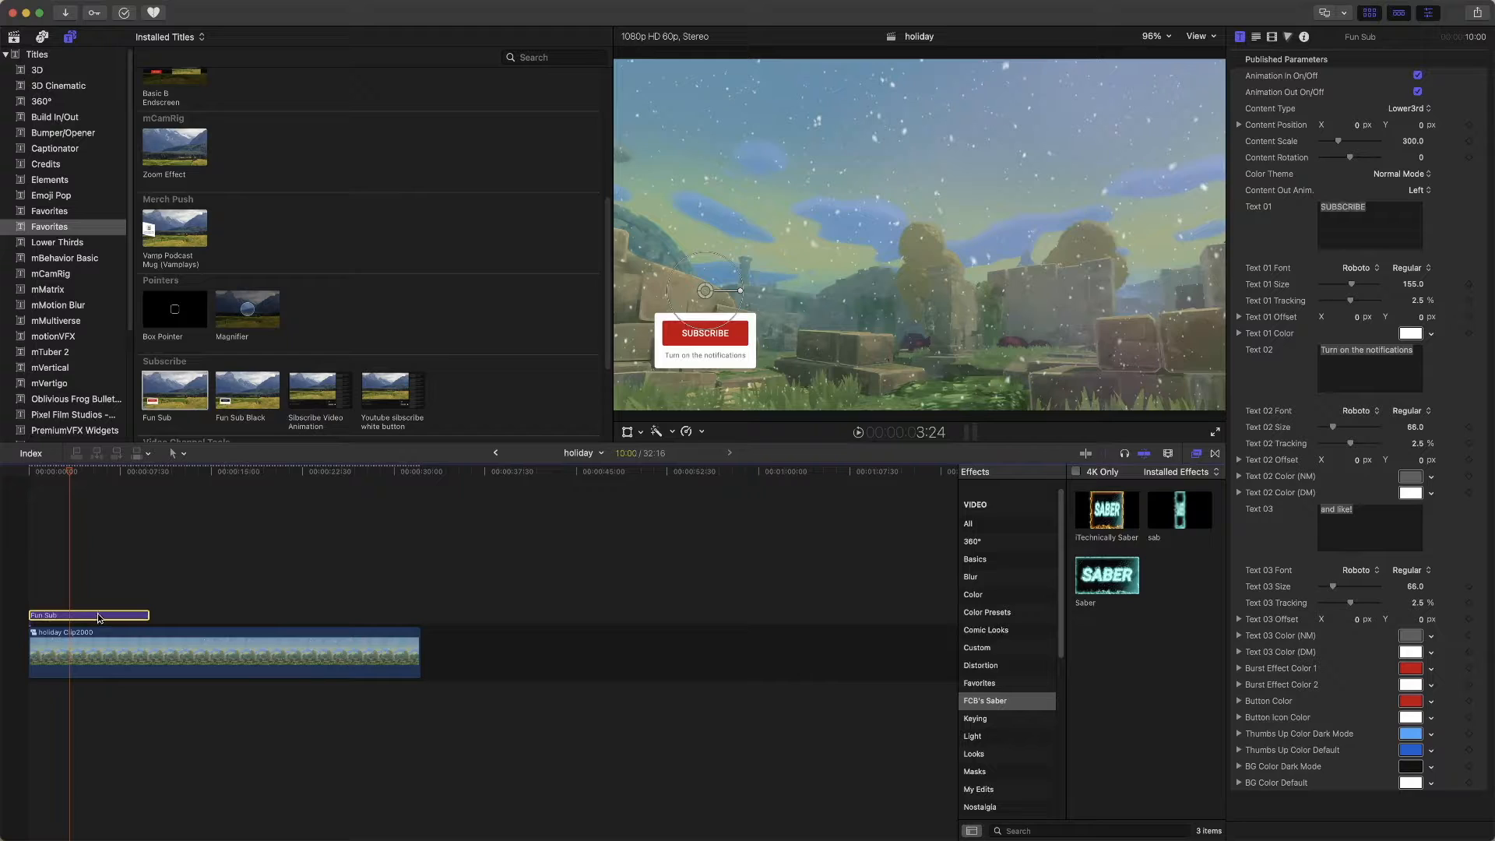
key("Delete")
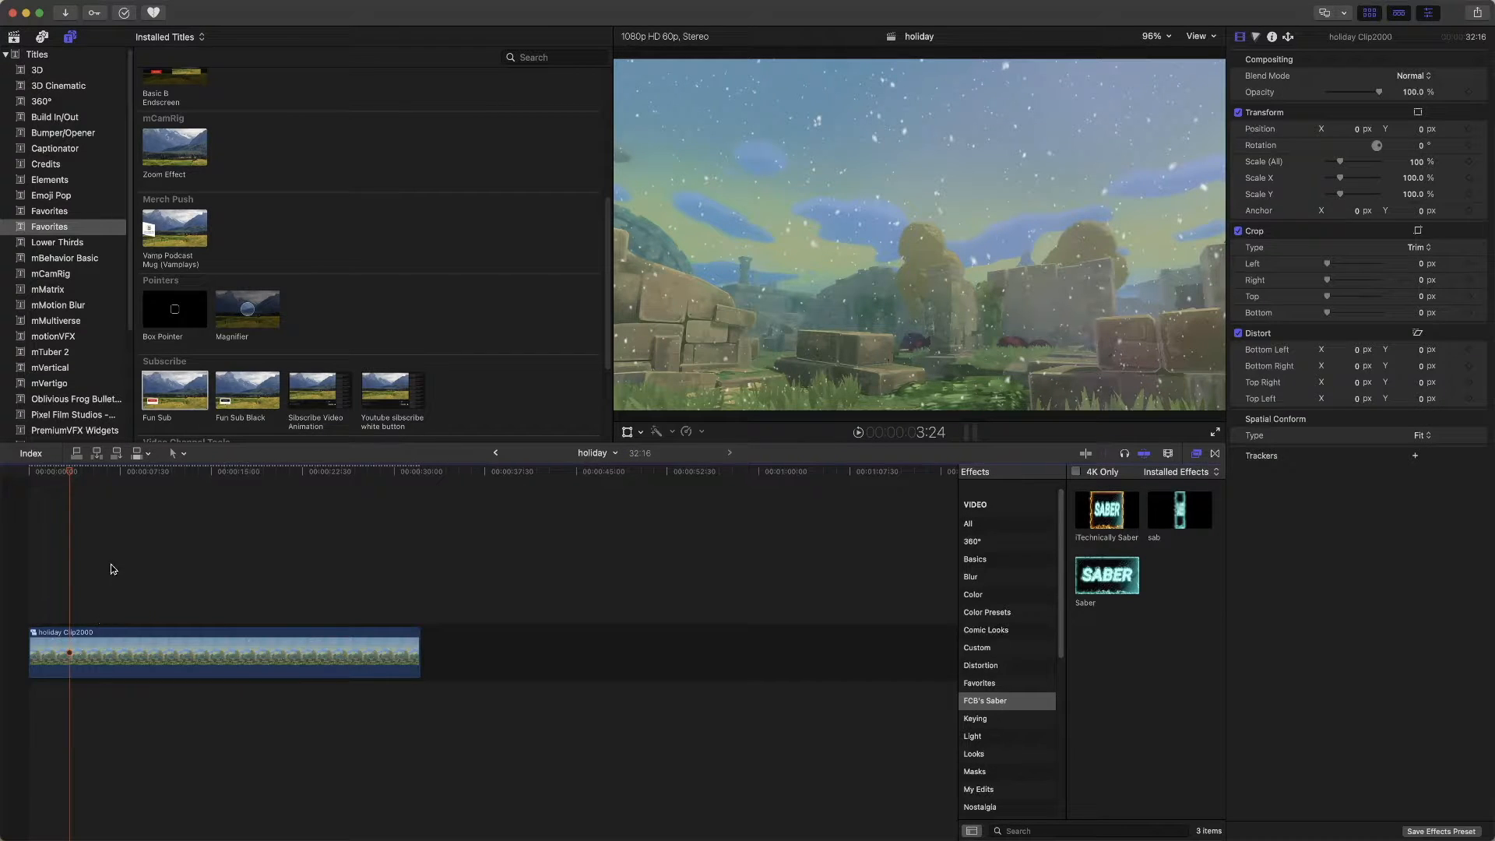
Open the Fun Sub title in Motion and expand Content, Content Type, Elements and the inner Content group to reach its shape layers.
right_click(167, 403)
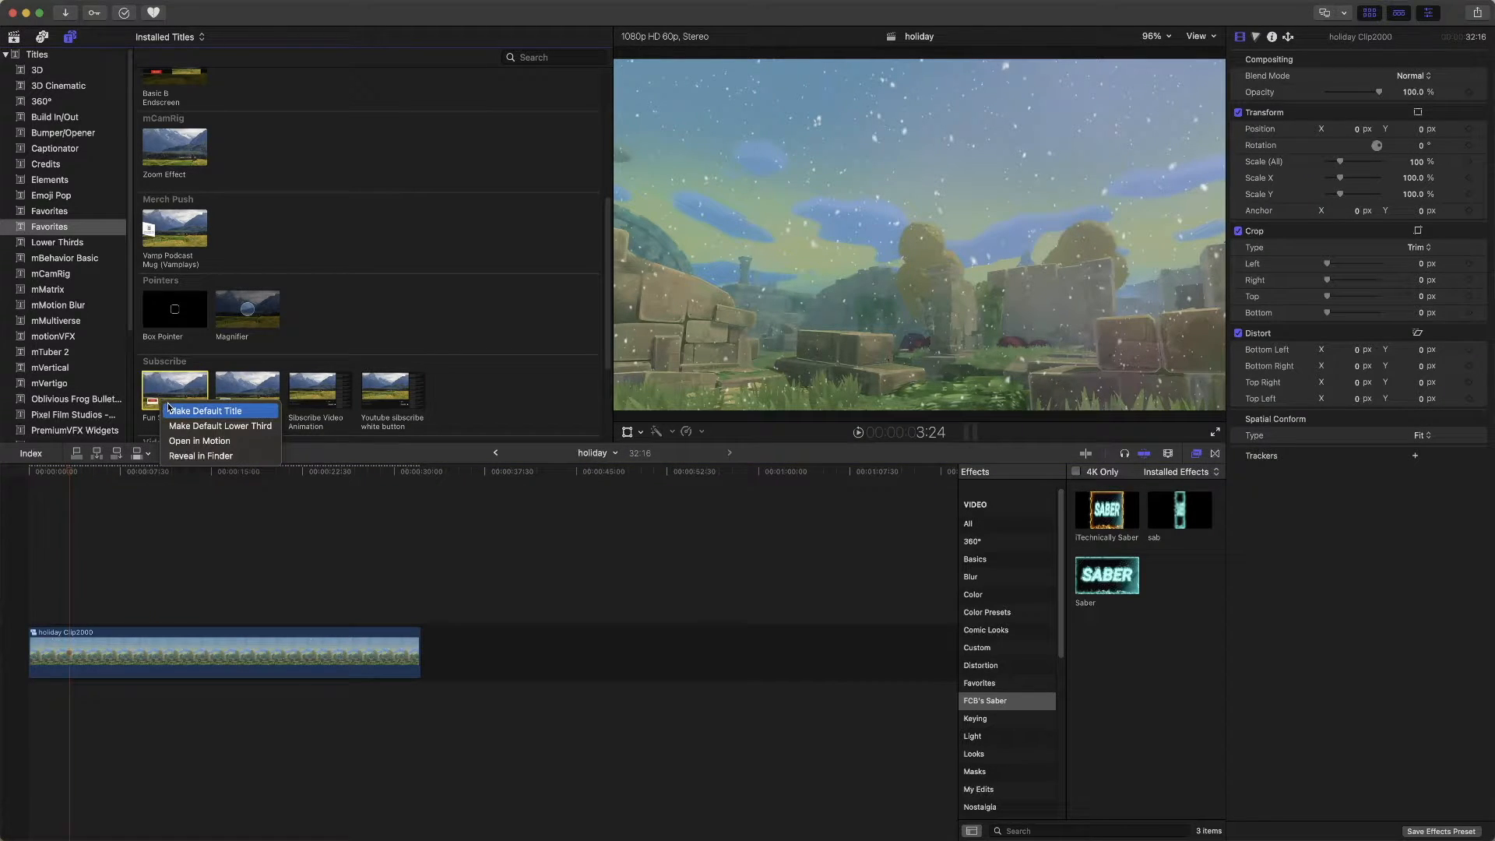
left_click(197, 441)
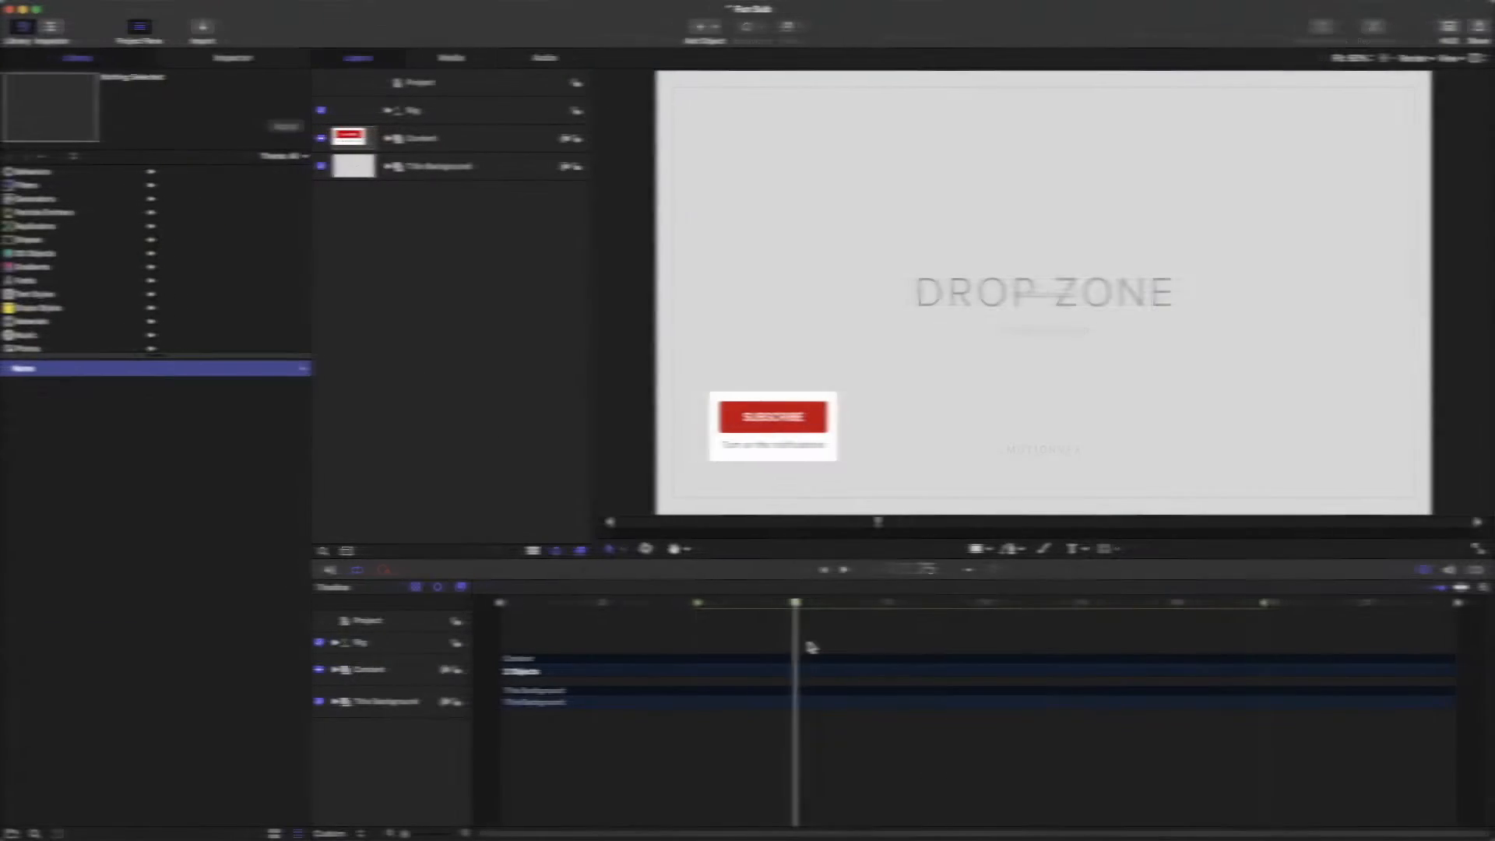
left_click(388, 139)
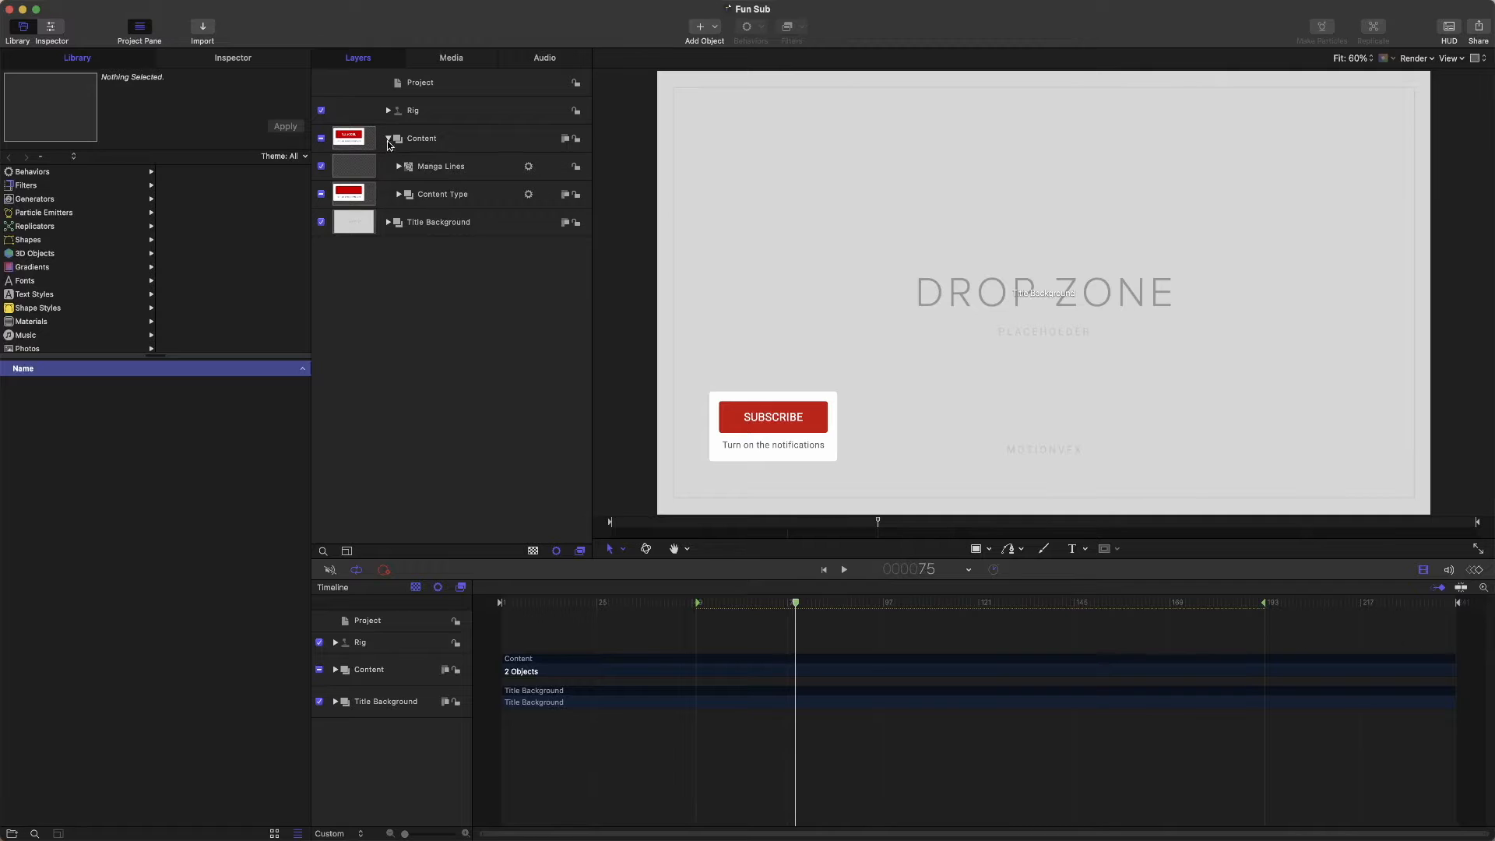
left_click(398, 195)
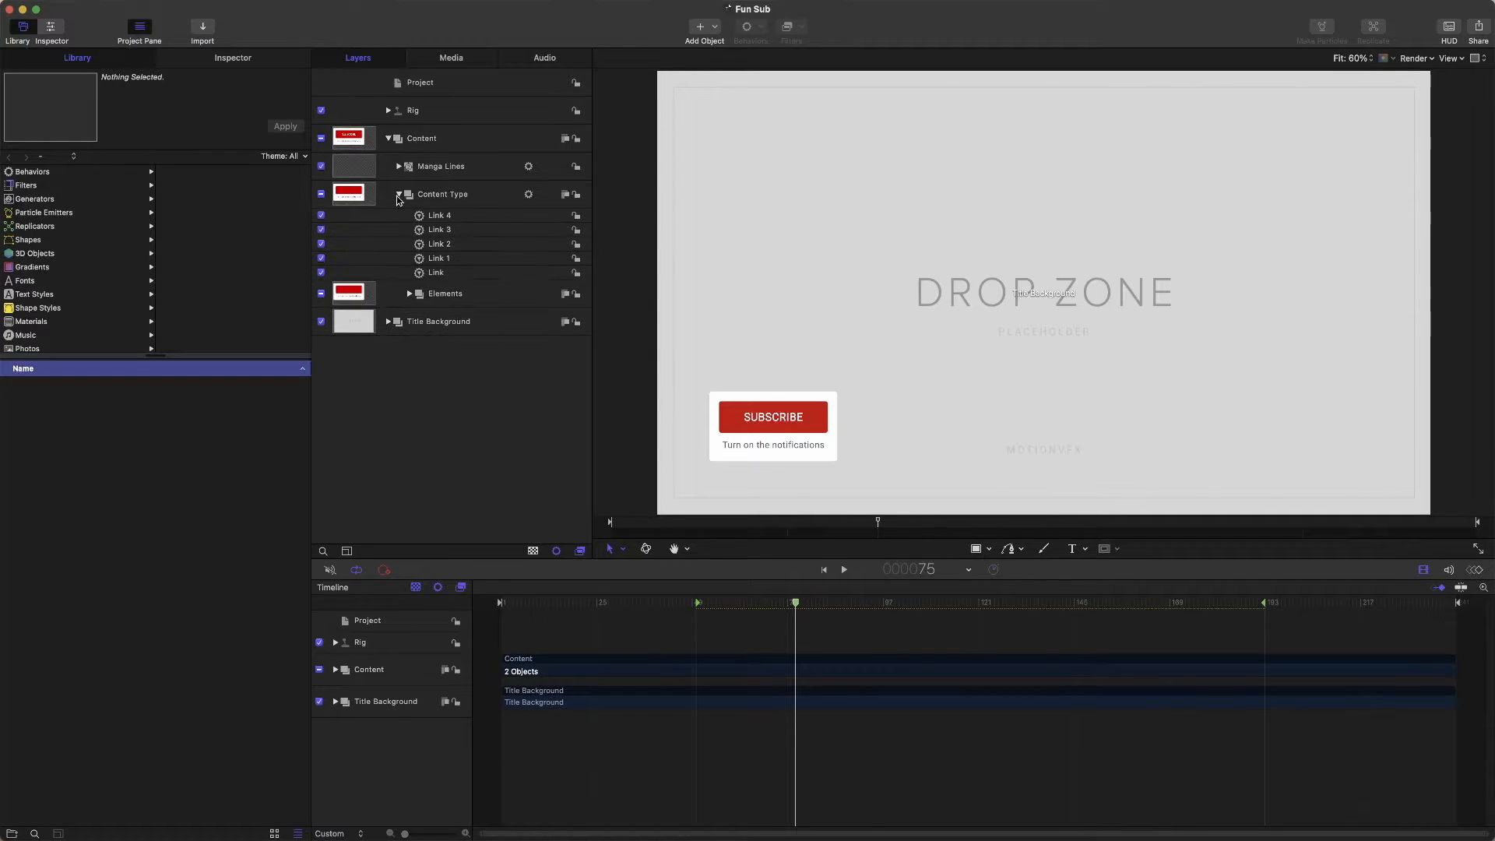
left_click(409, 293)
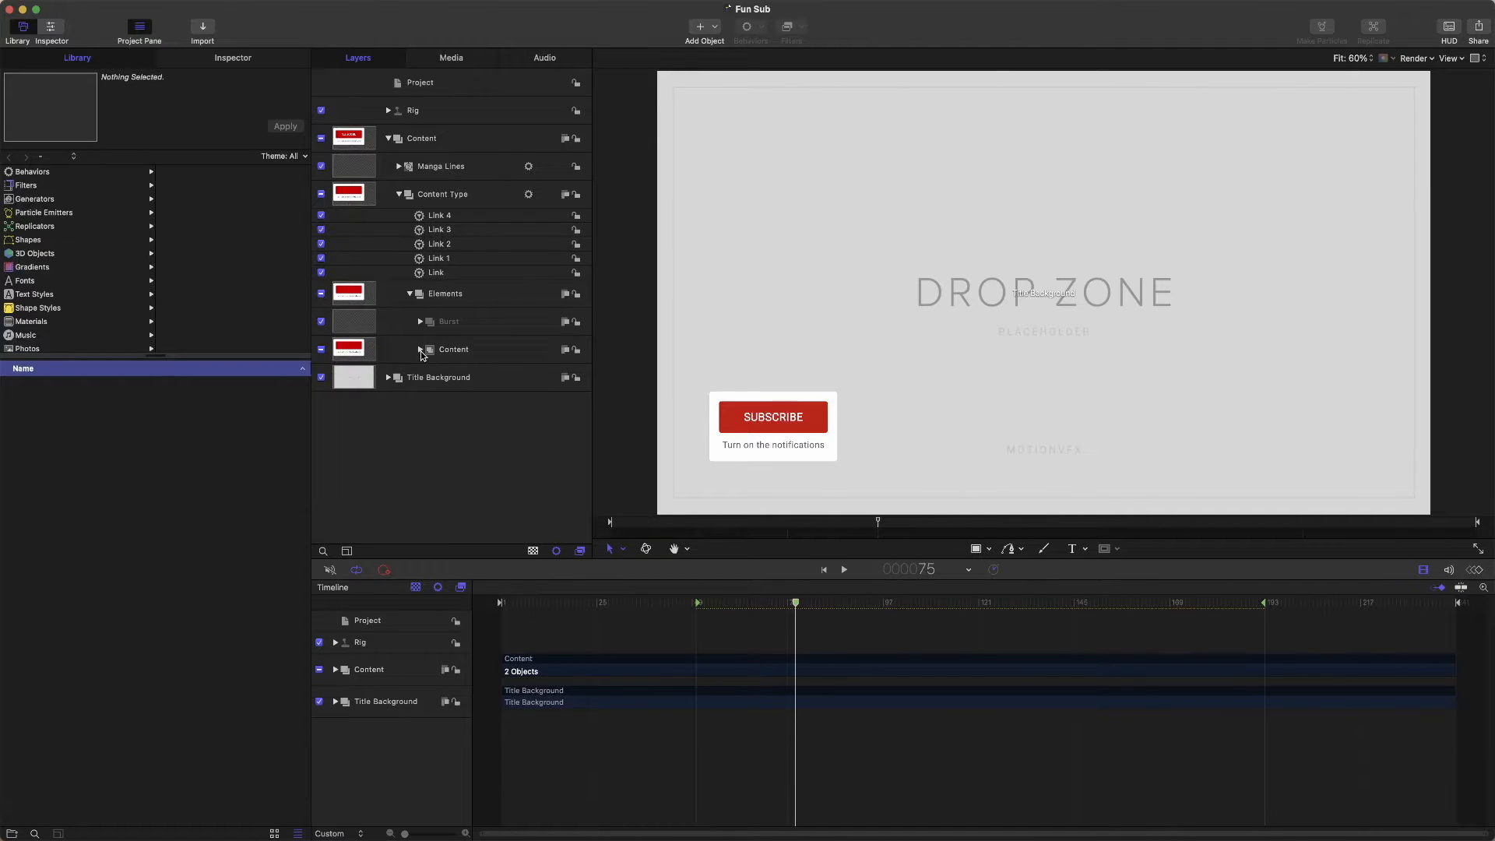
left_click(420, 351)
scroll(395, 440, "down", 2)
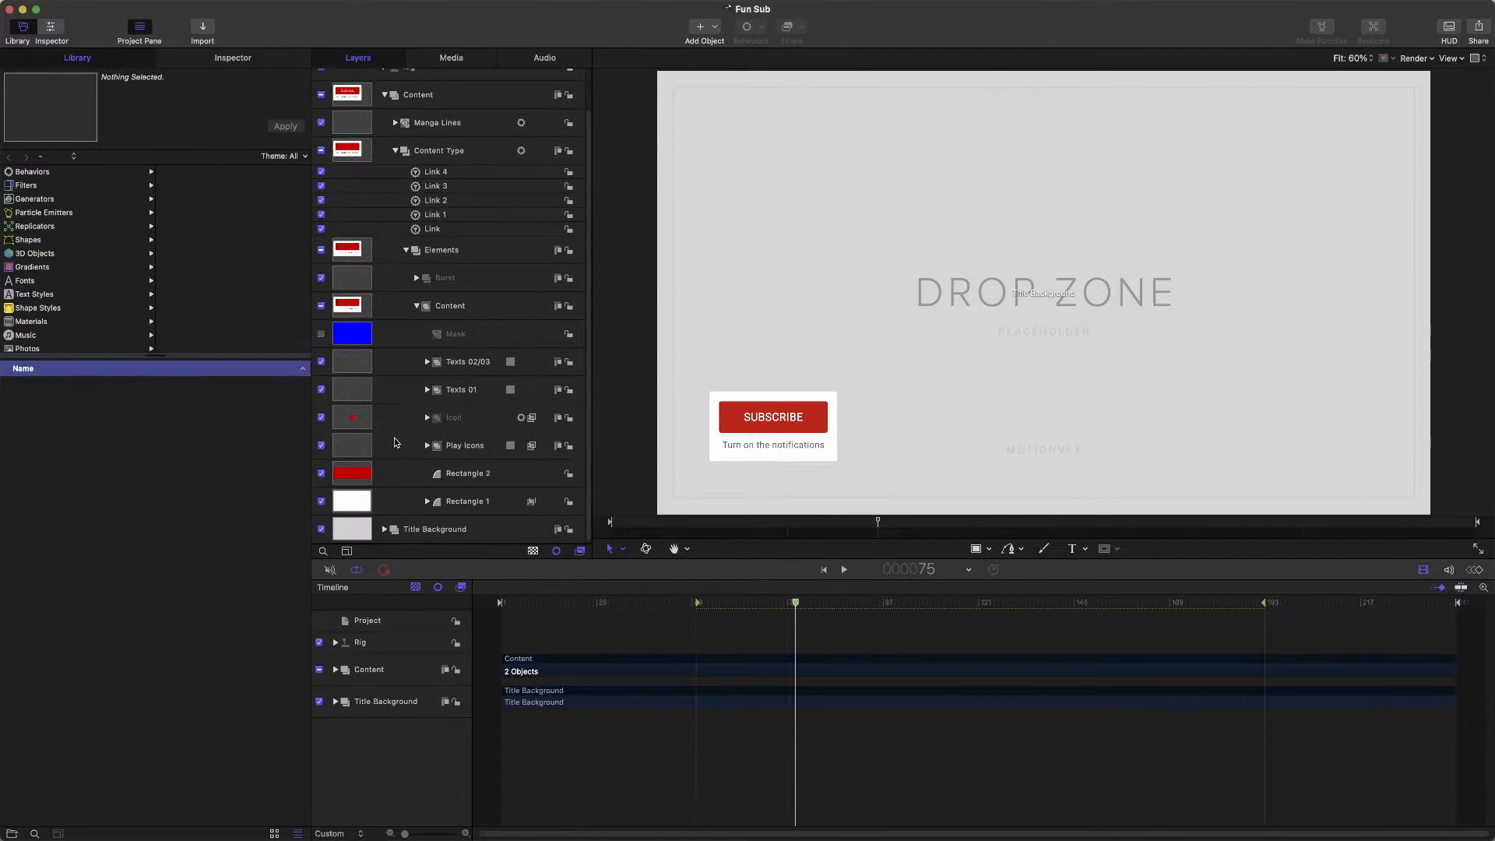
Change the fill color of the Rectangle 2 button shape to black and check it around frame 74.
left_click(406, 482)
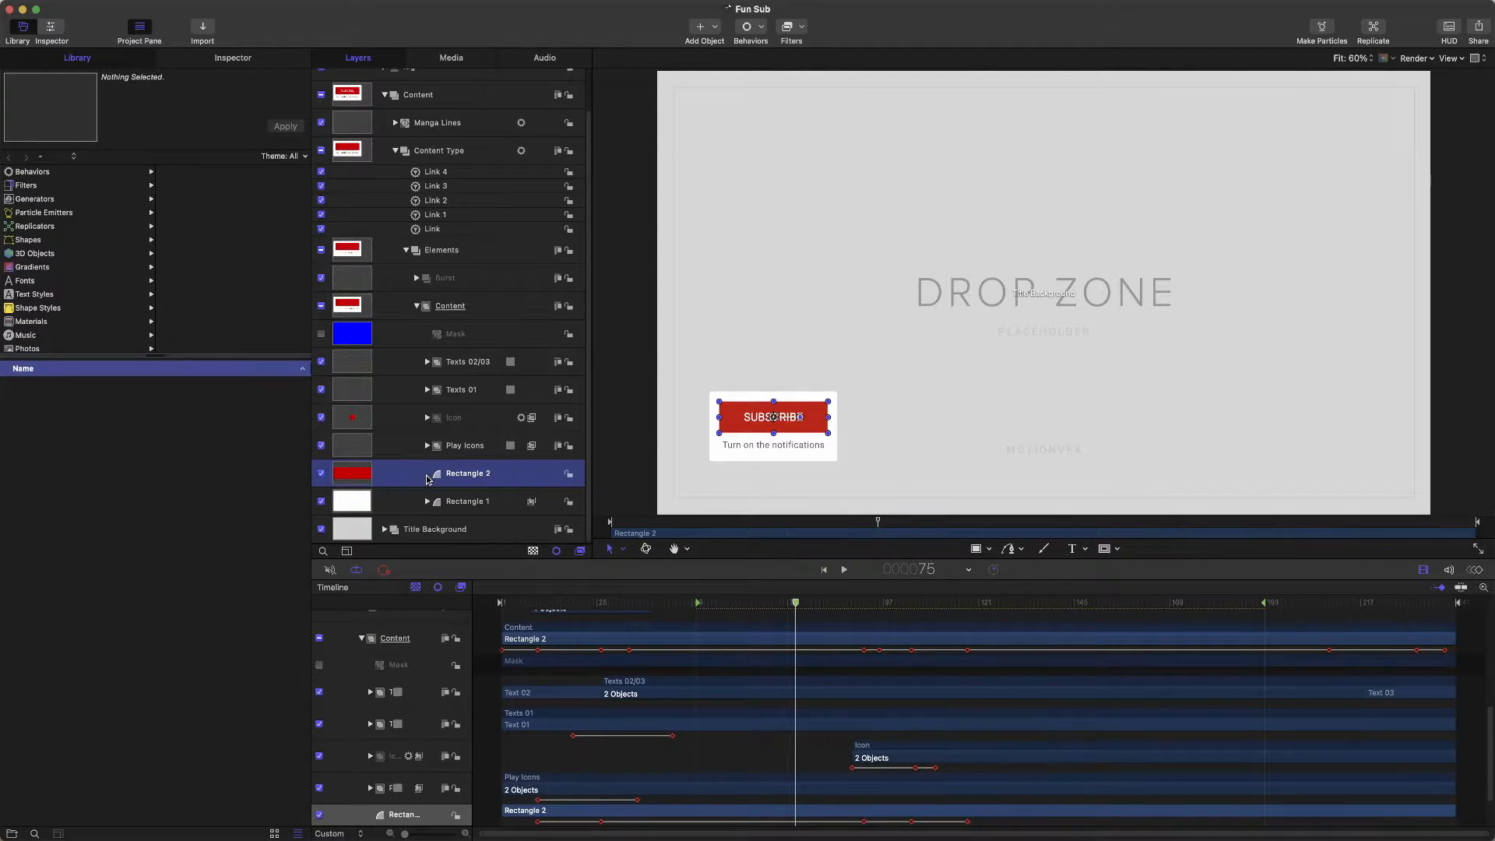
left_click(241, 60)
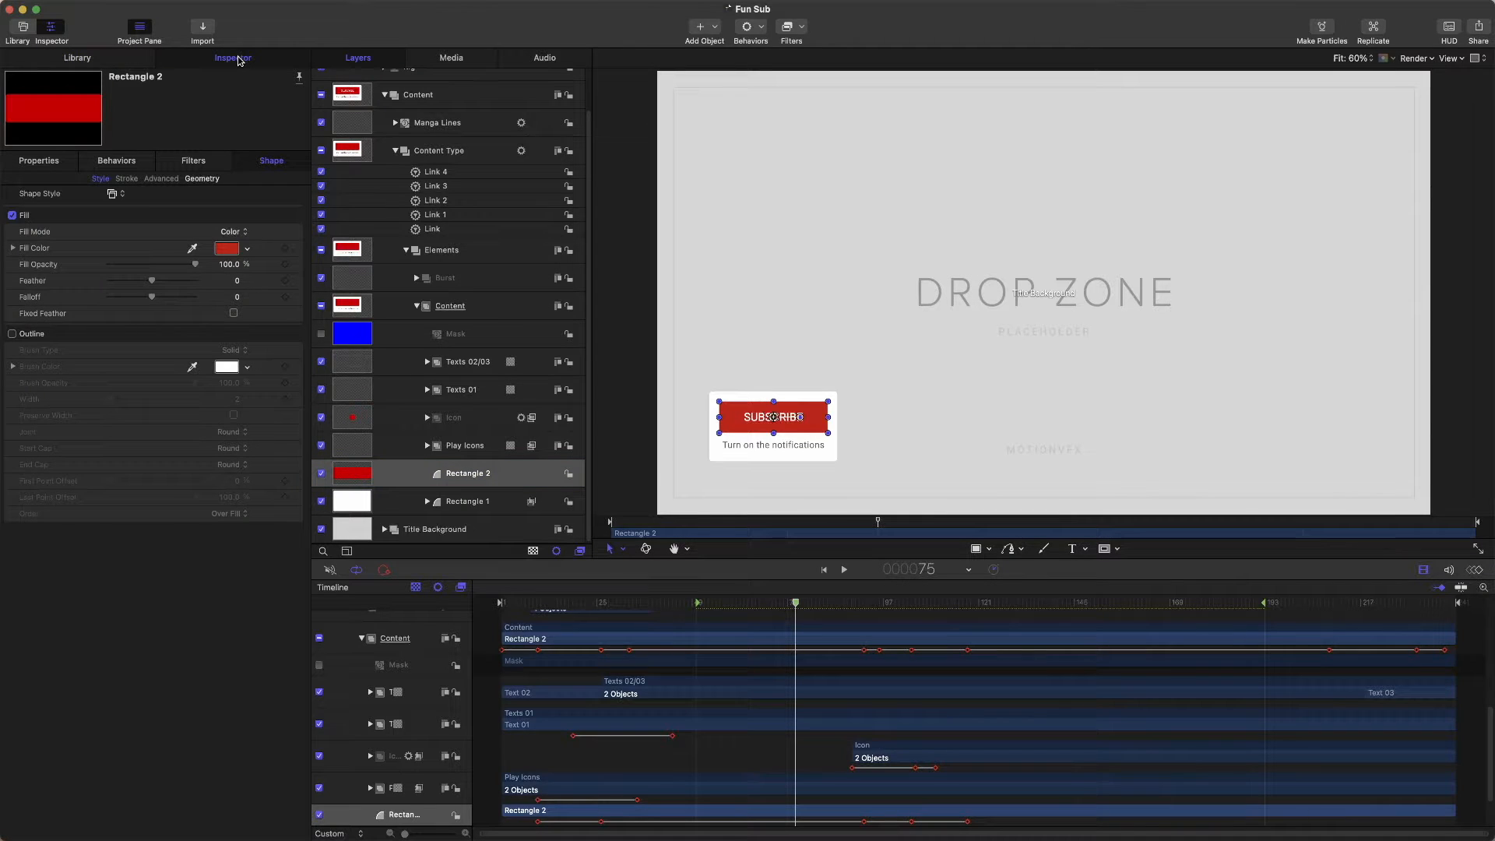
left_click(226, 249)
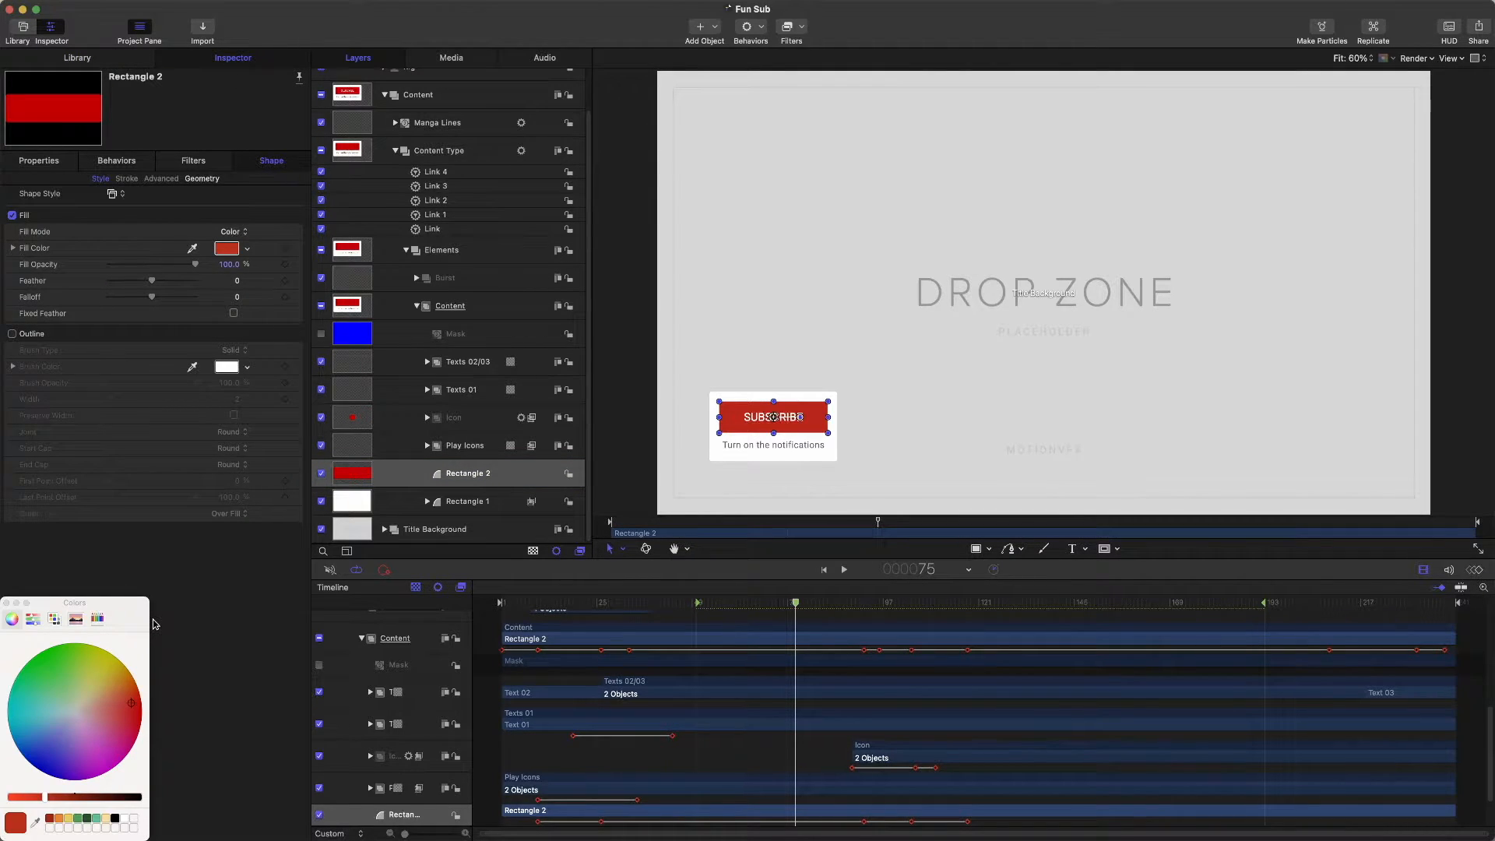
left_click(115, 819)
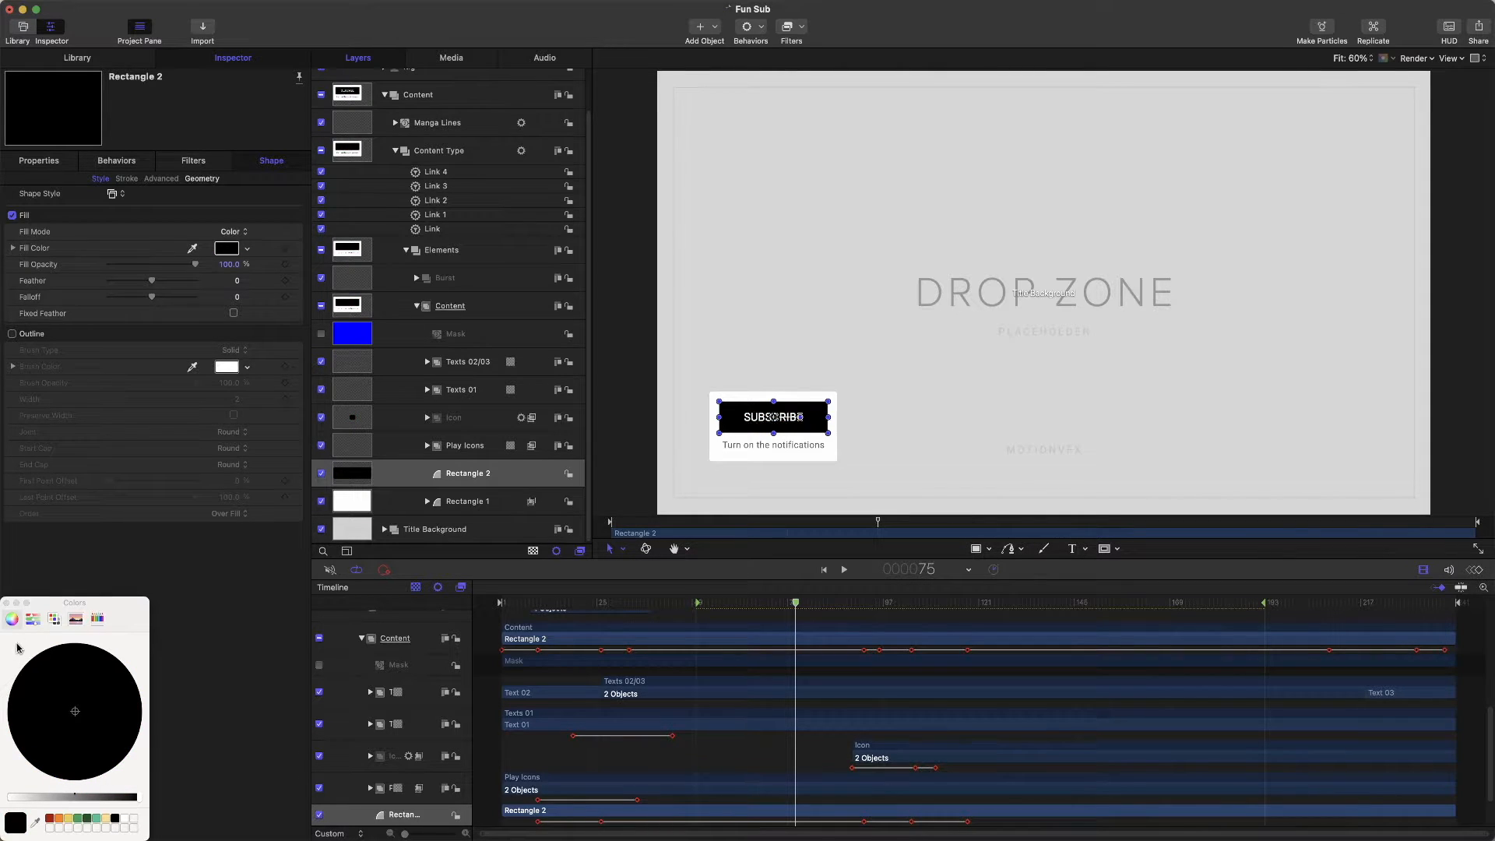
left_click(6, 604)
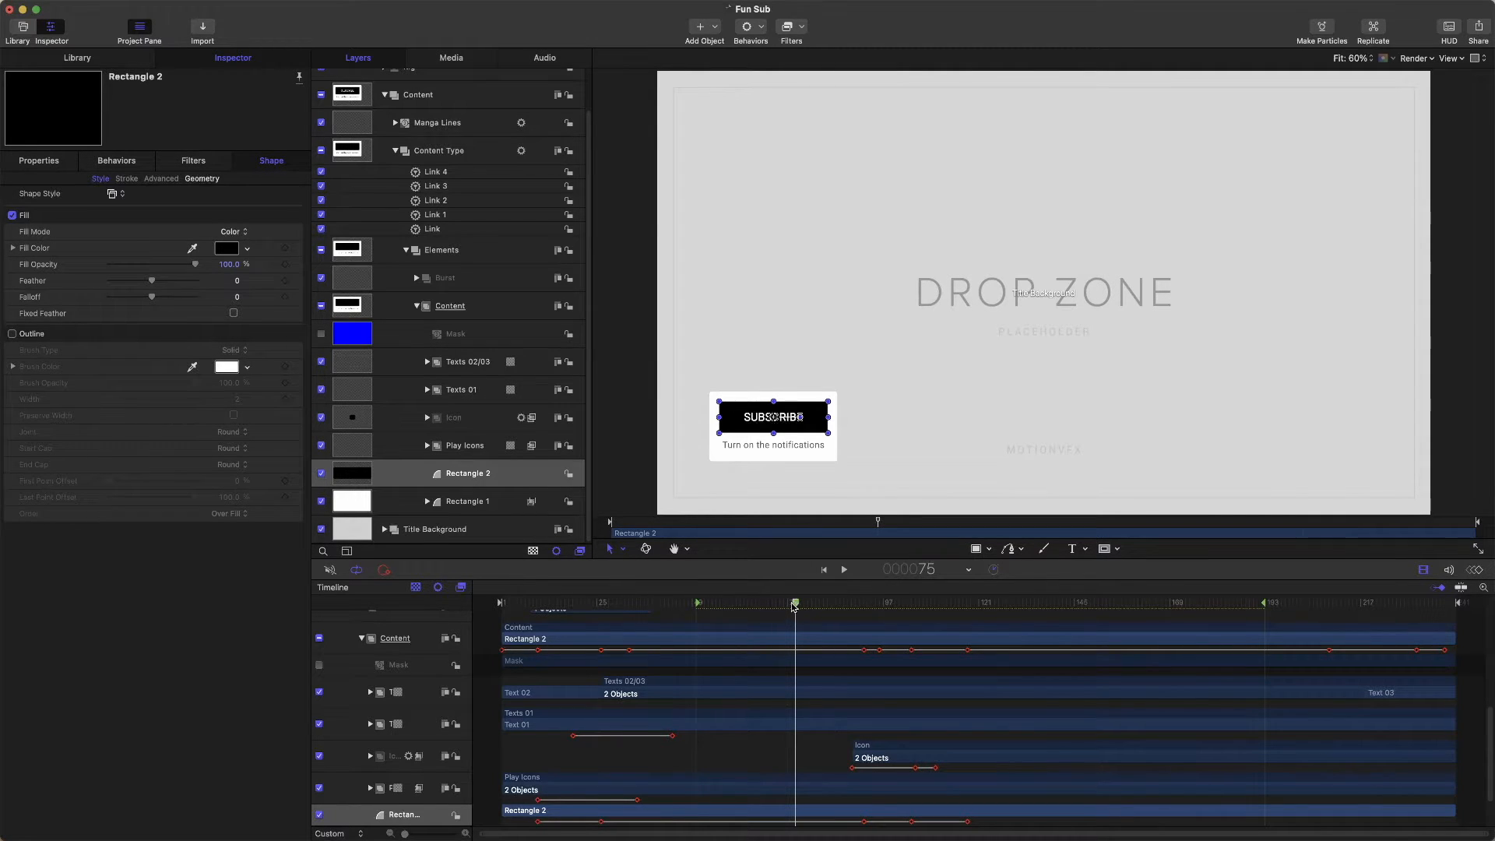
mouse_move(792, 607)
left_mouse_down()
mouse_move(769, 609)
mouse_move(793, 612)
left_mouse_up()
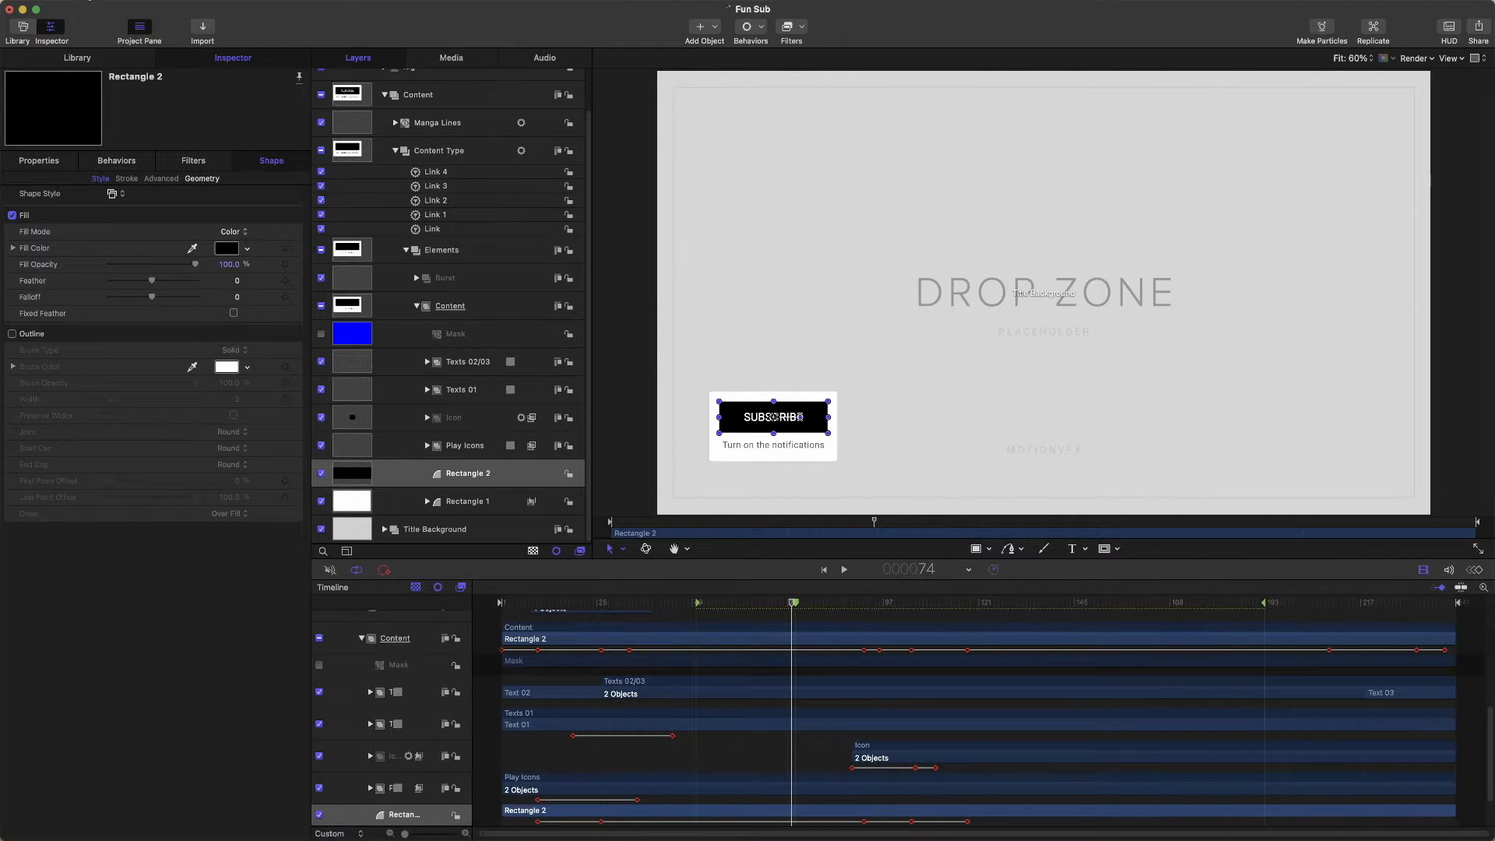
Switch back to Final Cut Pro and place the Fun Sub Black title above the holiday clip, about 2 seconds in.
left_click(88, 1)
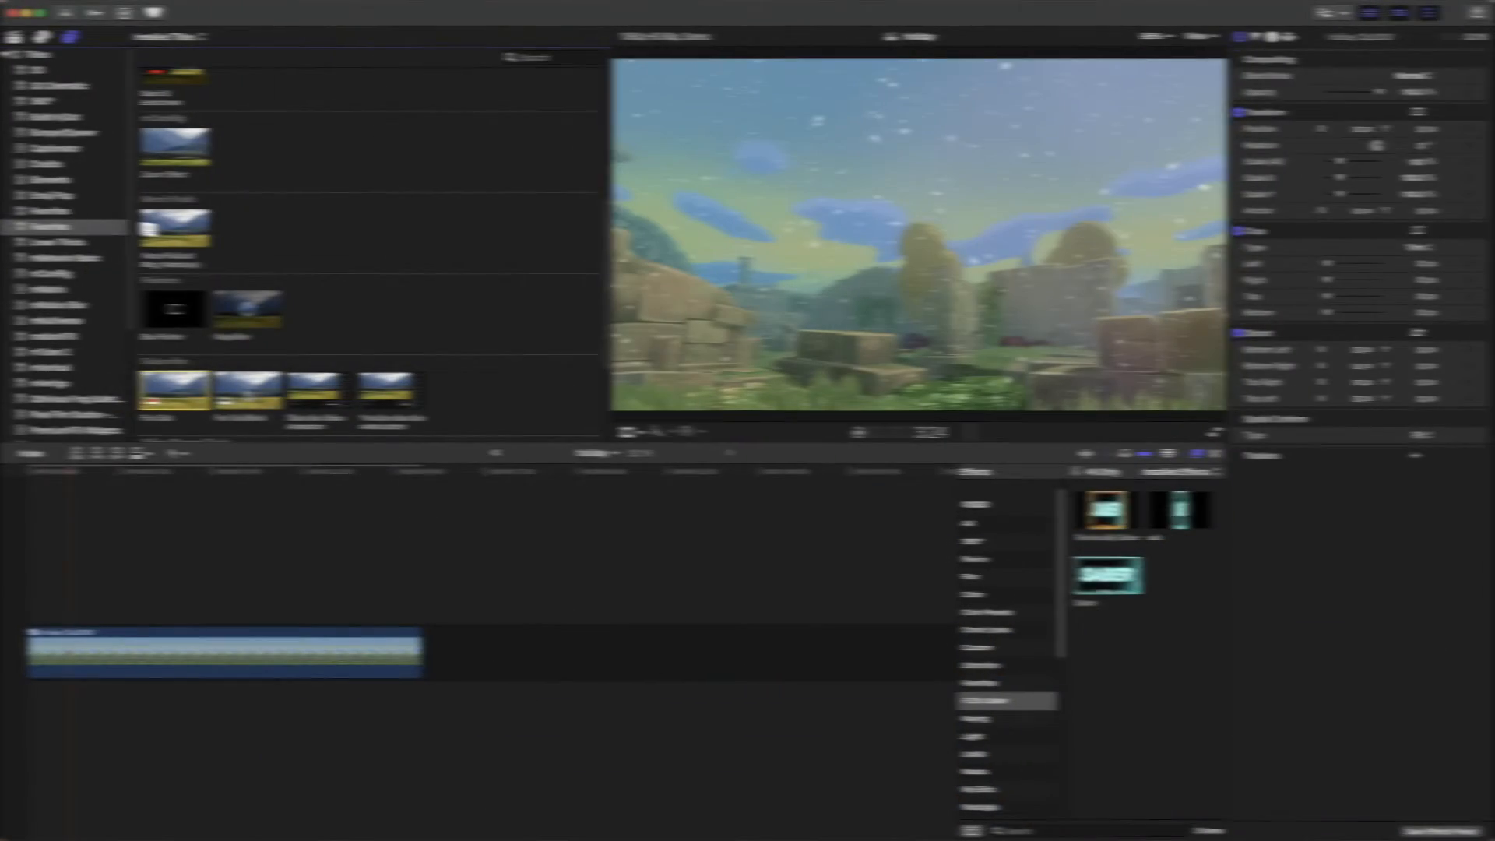
left_click(247, 396)
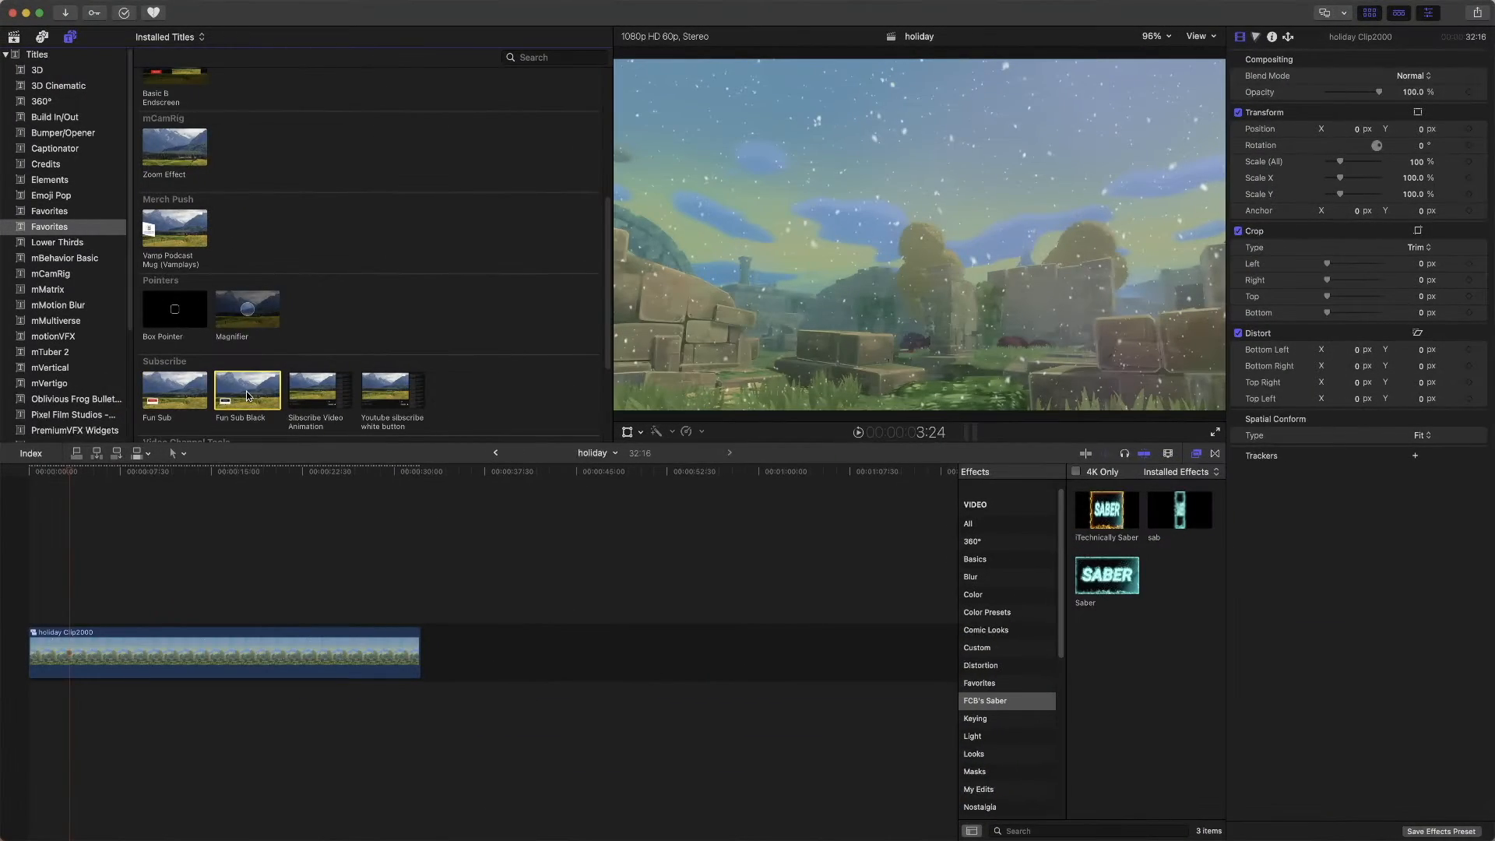
left_click_drag(248, 395, 58, 583)
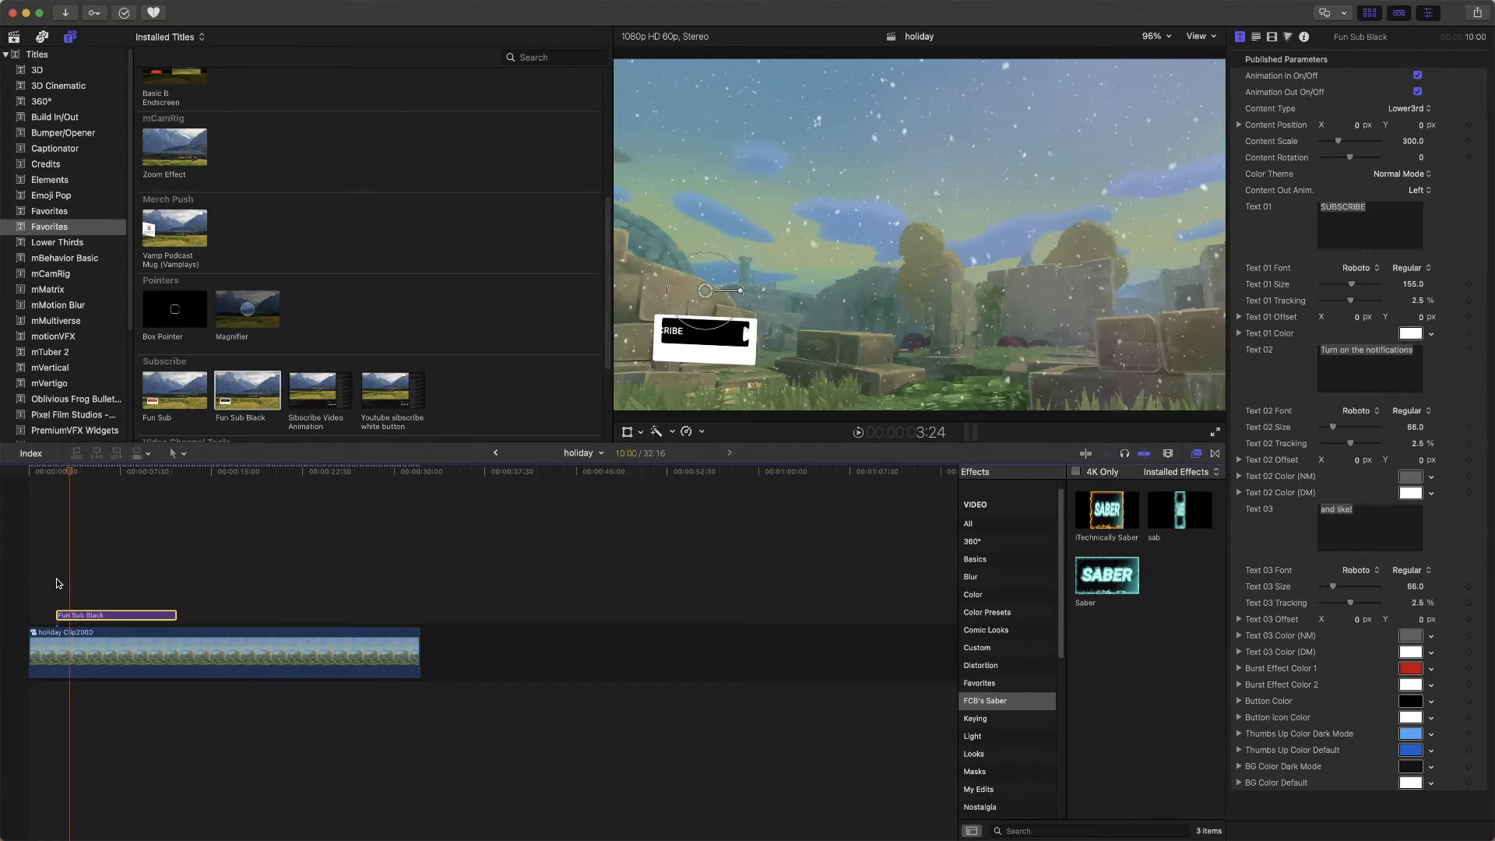
Scrub from about 2:54 to 4:30 to preview the Fun Sub Black title and check the clip's available commands.
left_click(64, 472)
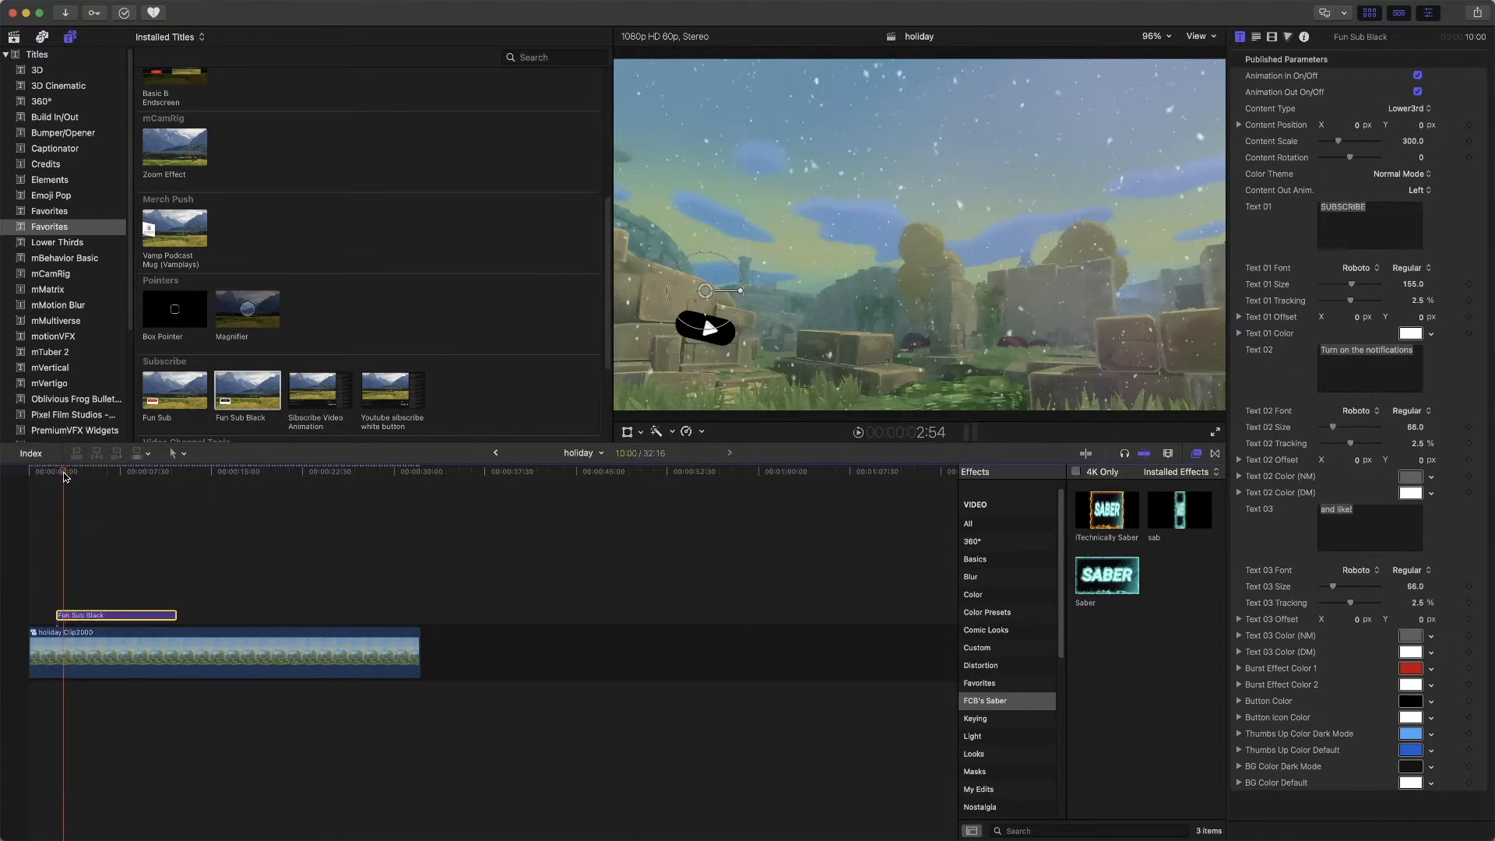
mouse_move(64, 473)
left_mouse_down()
mouse_move(179, 484)
mouse_move(66, 481)
mouse_move(84, 481)
left_mouse_up()
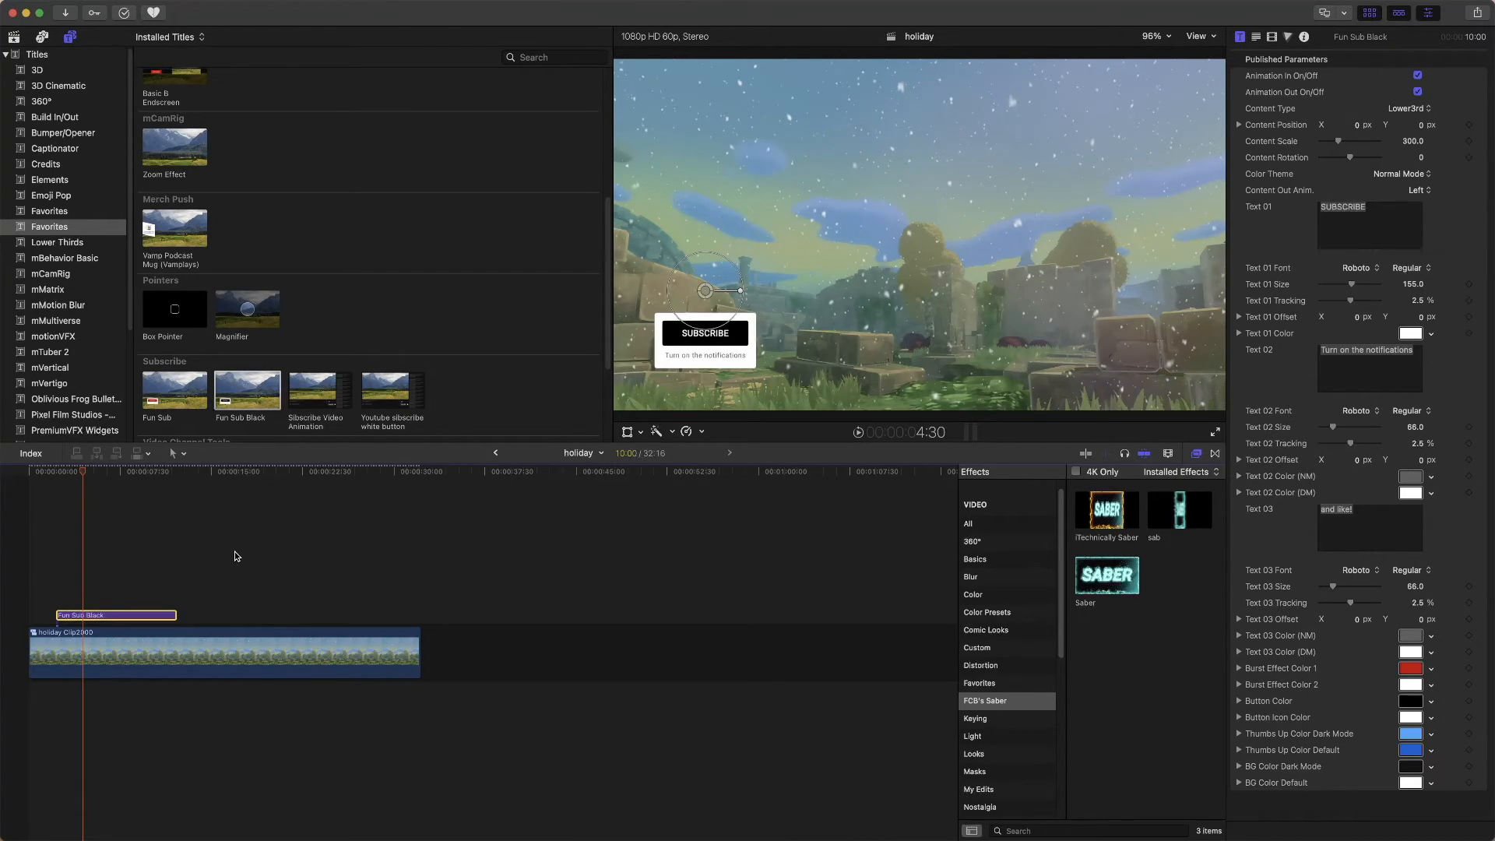
right_click(116, 616)
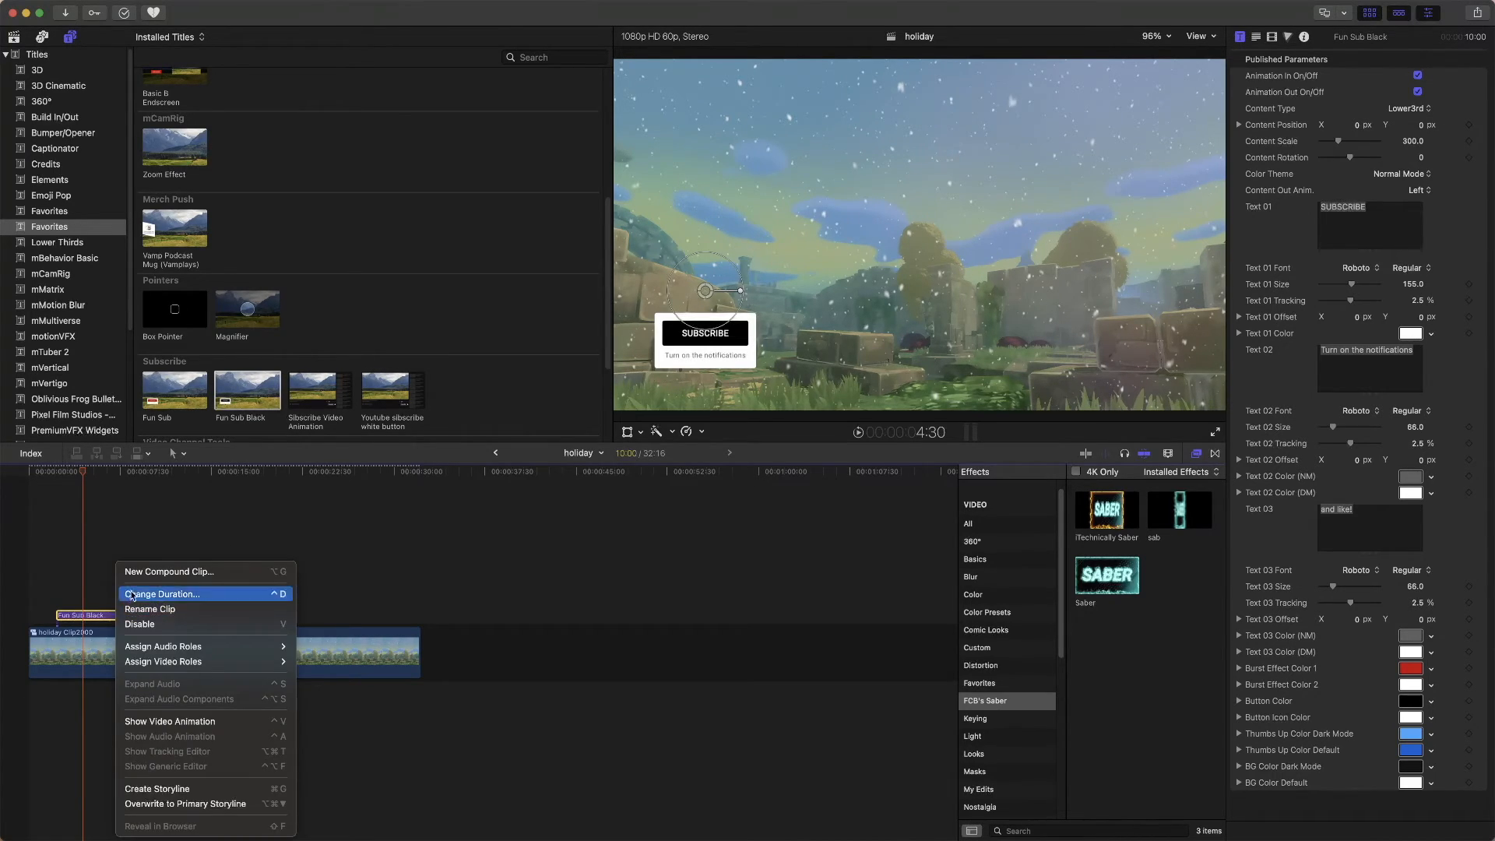
left_click(91, 621)
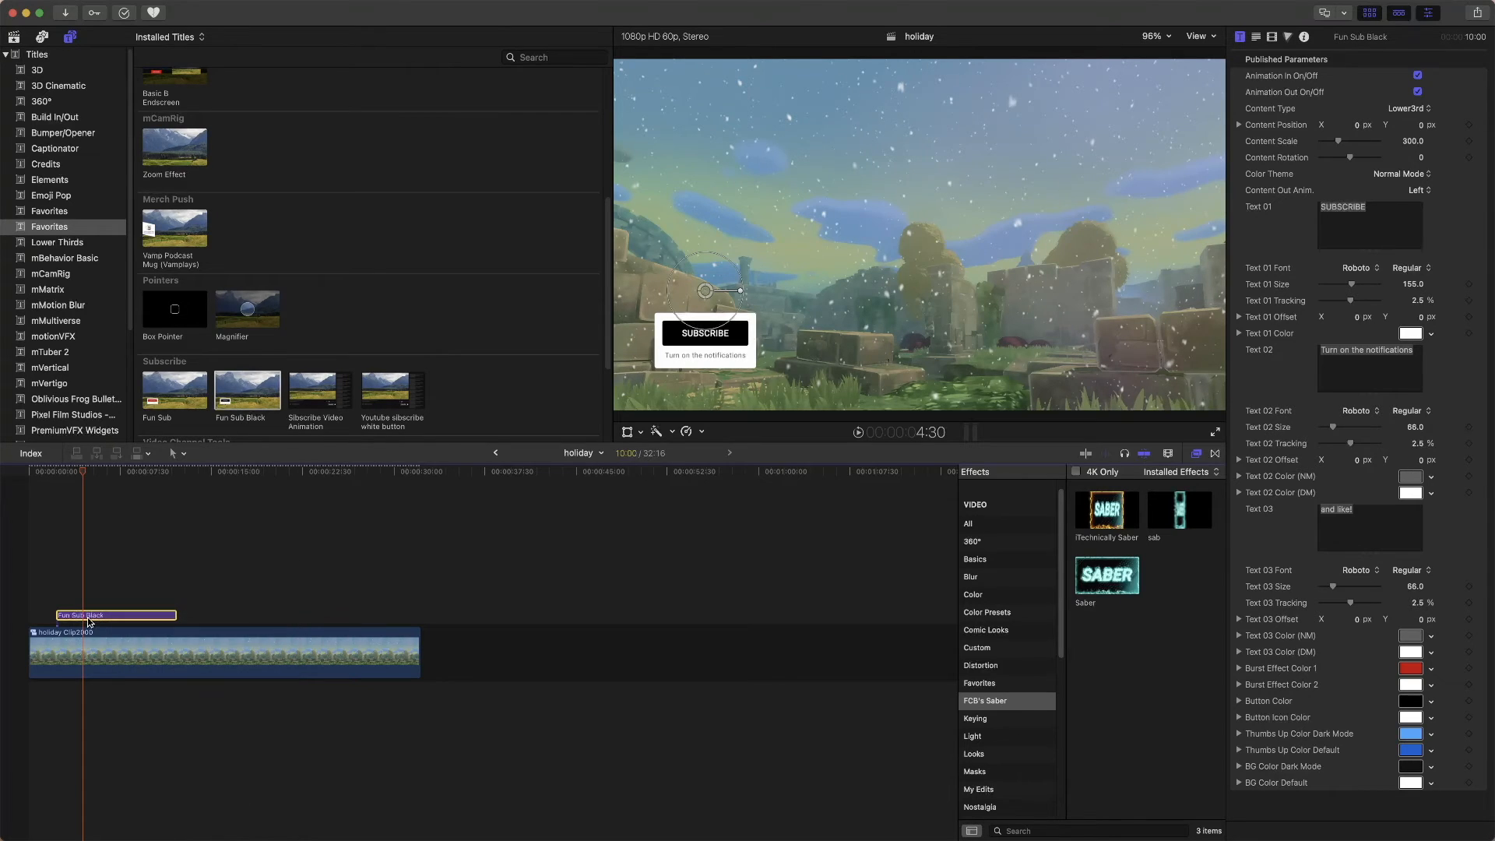